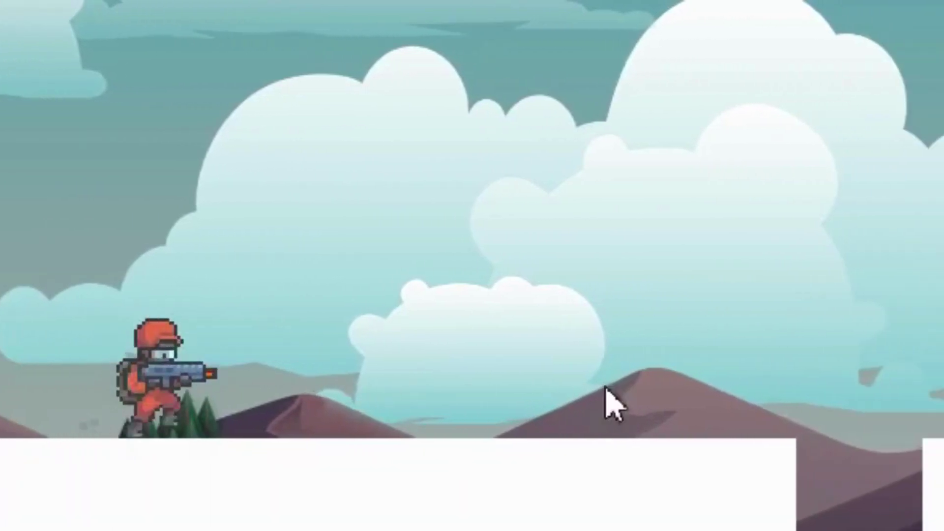
key("space")
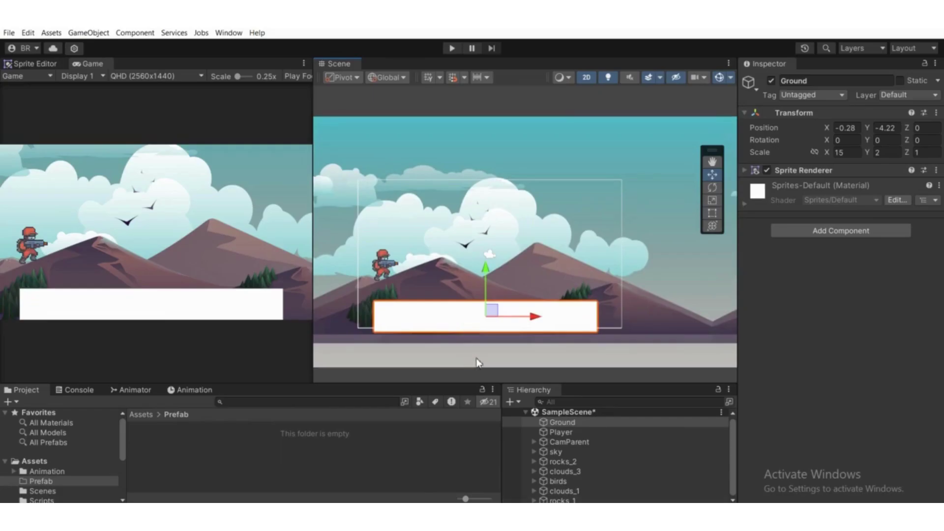
Step: Create an empty game object named GroundParent in the scene
left_click(517, 400)
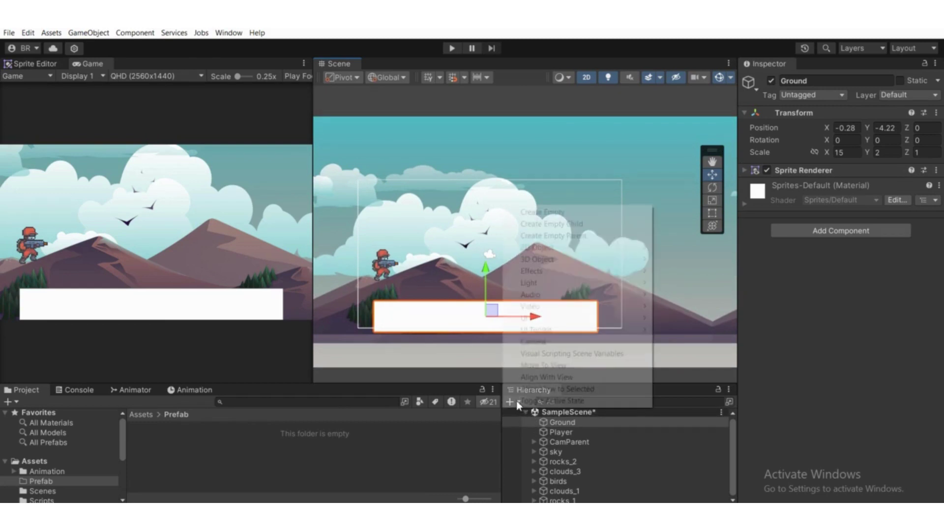
left_click(541, 212)
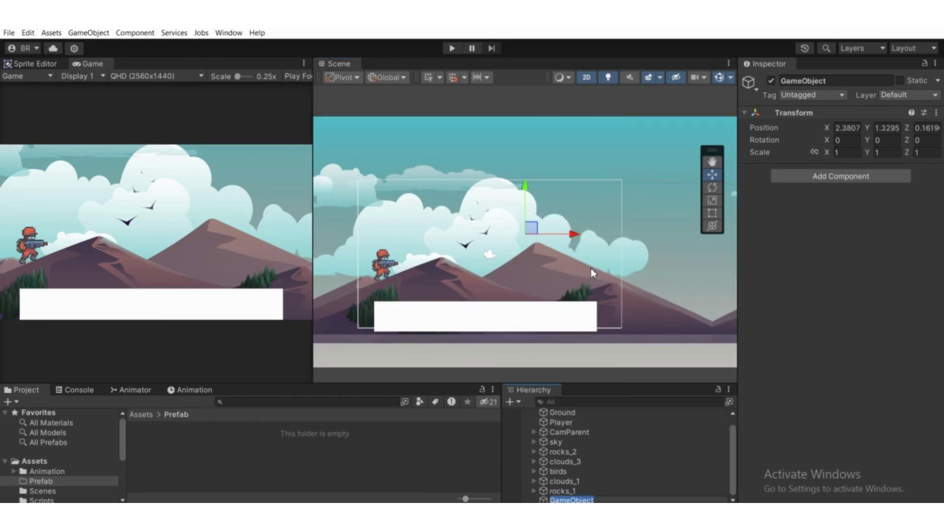
type("GroundParent")
key("Return")
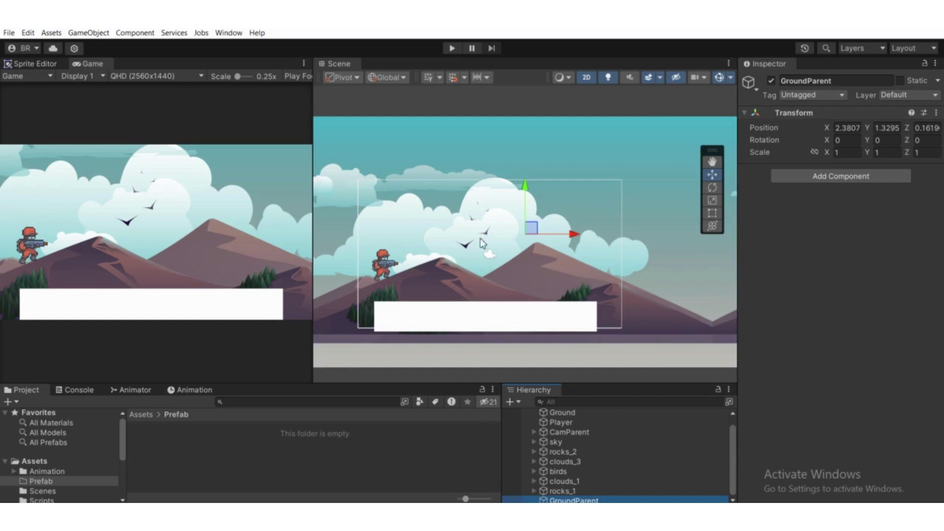
Step: Move GroundParent onto the upper-left corner of the white ground block, at about X -7.79, Y -3.24
scroll(479, 240, "up", 8)
left_click_drag(559, 226, 335, 325)
middle_click_drag(335, 325, 514, 300)
scroll(514, 299, "up", 6)
scroll(514, 304, "up", 1)
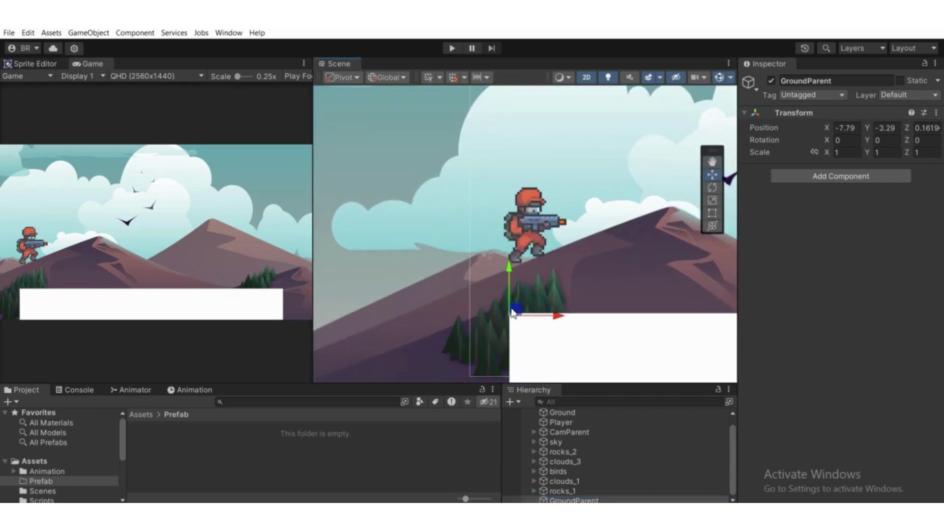
left_click_drag(514, 310, 514, 310)
scroll(515, 309, "down", 1)
middle_click_drag(491, 327, 421, 325)
scroll(471, 329, "up", 4)
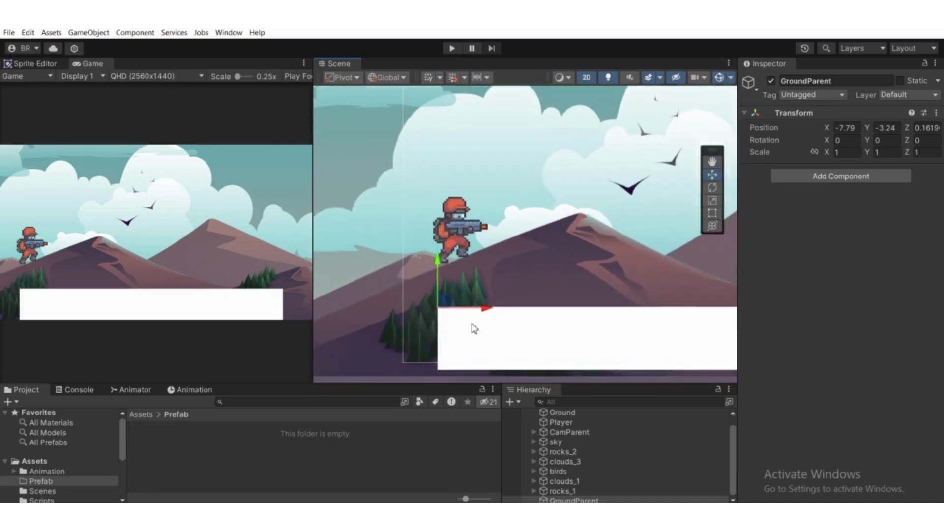
Step: Assign the orange diamond icon to GroundParent so its pivot is marked in the scene
left_click(750, 82)
left_click(797, 143)
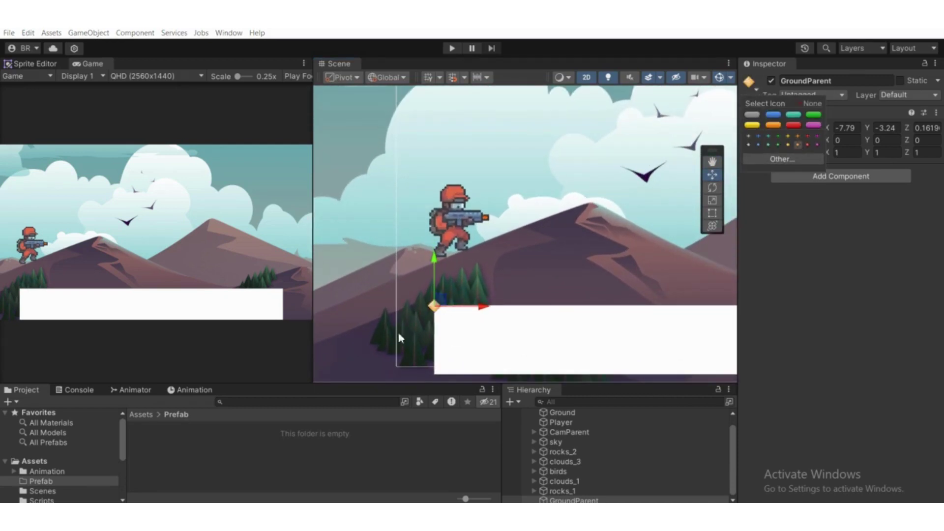
scroll(525, 275, "down", 2)
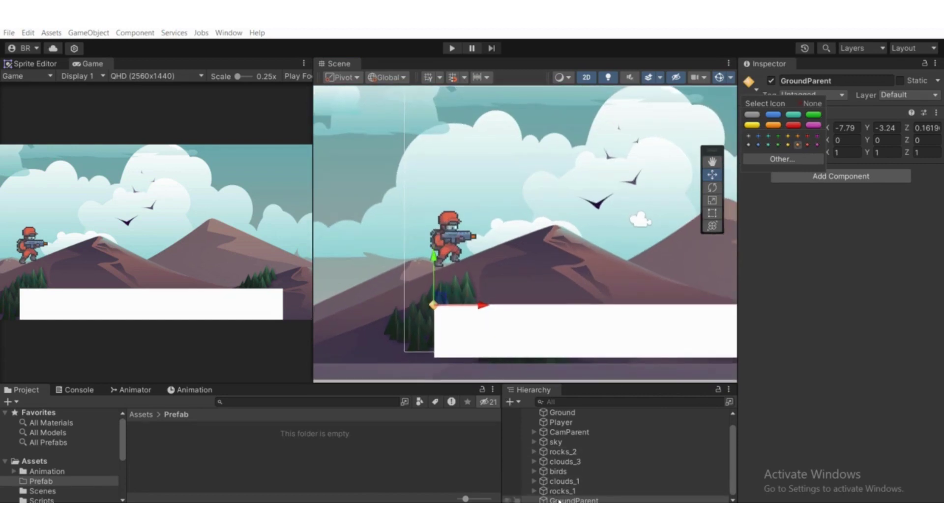
Step: Place GroundParent first in the scene hierarchy and make Ground its child
left_click_drag(560, 500, 560, 419)
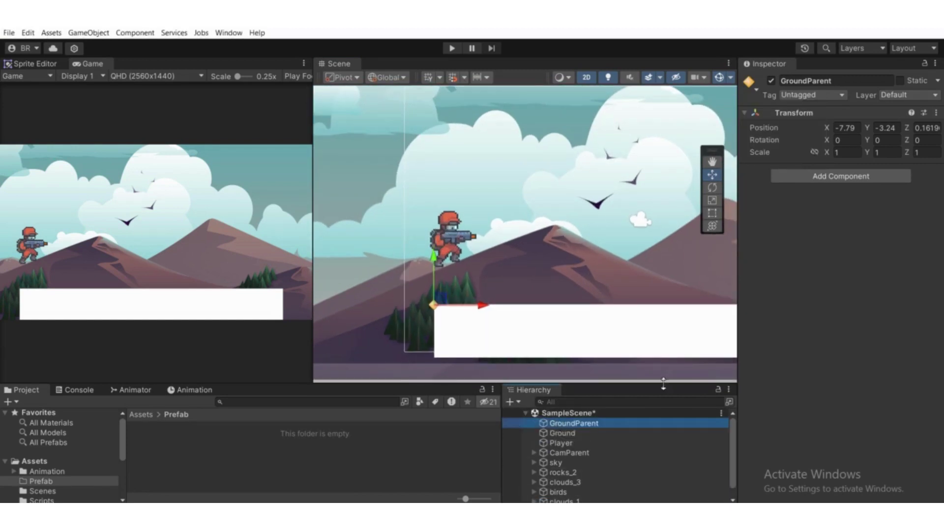
double_click(570, 432)
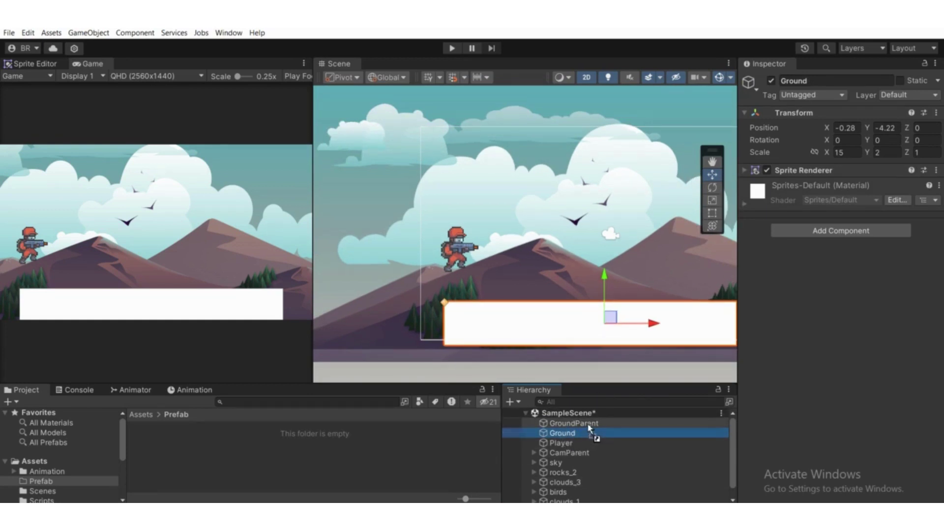
mouse_move(589, 432)
left_mouse_down()
mouse_move(578, 440)
mouse_move(592, 440)
mouse_move(585, 423)
left_mouse_up()
scroll(493, 317, "up", 3)
middle_click_drag(470, 328, 522, 374)
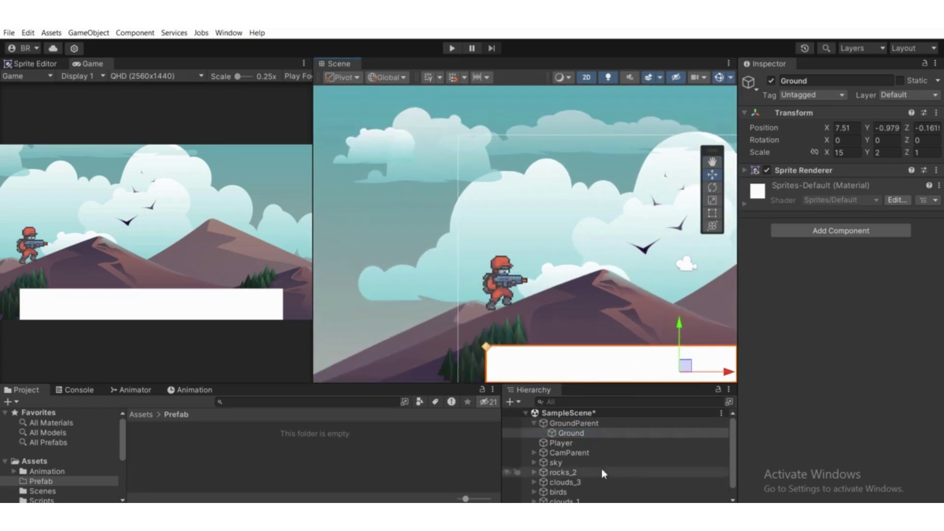
Step: Move GroundParent together with its ground block slightly up and right, to about X -7.66, Y -2.88
double_click(575, 422)
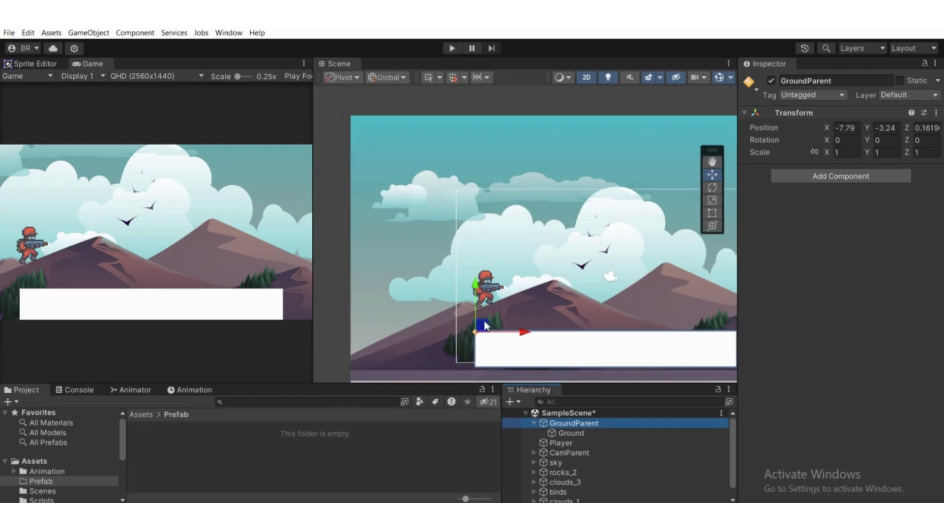
left_click_drag(480, 326, 487, 318)
scroll(485, 313, "down", 3)
scroll(493, 322, "down", 2)
Step: Add a Box Collider 2D component to the Ground child object
left_click(583, 433)
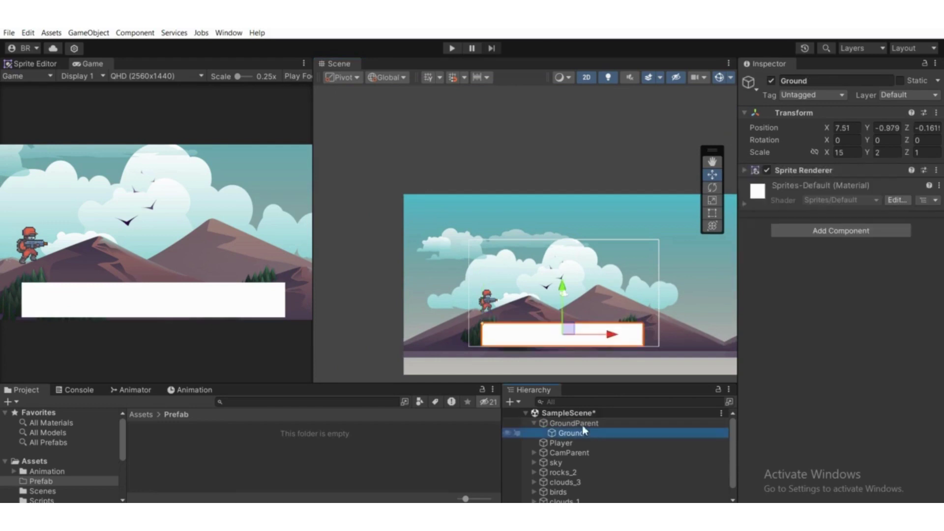
scroll(494, 328, "up", 3)
middle_click_drag(494, 328, 506, 356)
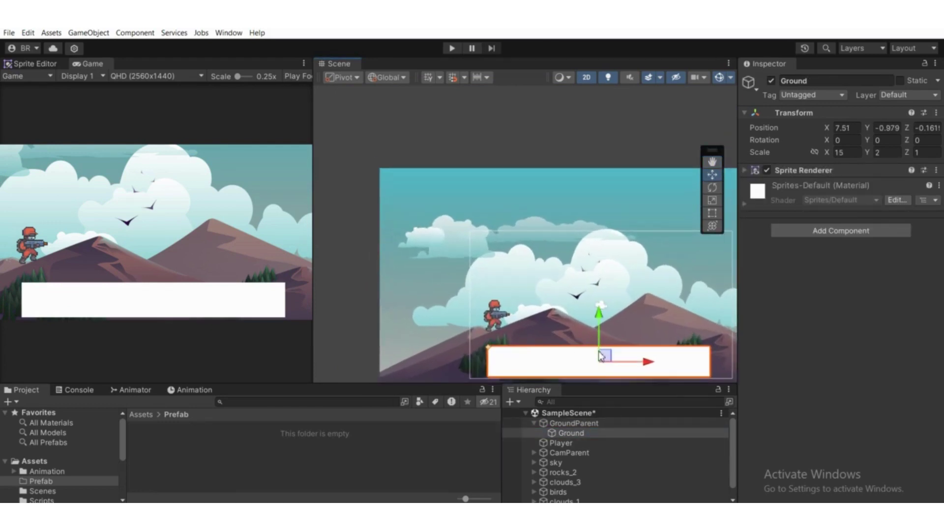
scroll(601, 355, "down", 3)
middle_click_drag(603, 354, 562, 358)
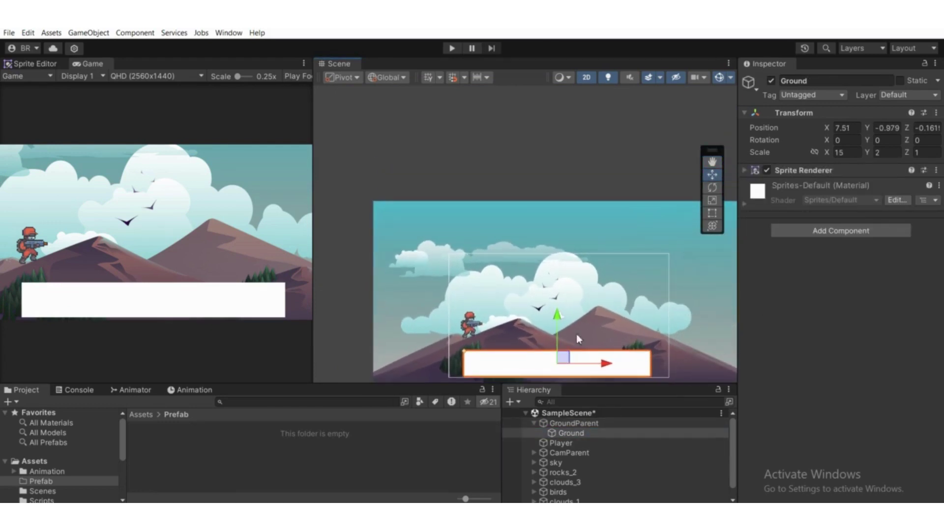
scroll(488, 334, "down", 1)
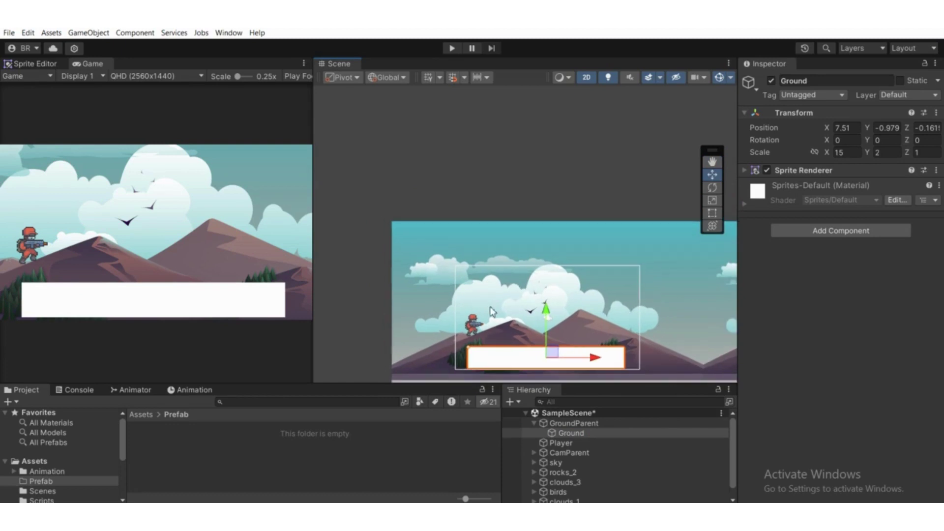
left_click(818, 235)
type("Box")
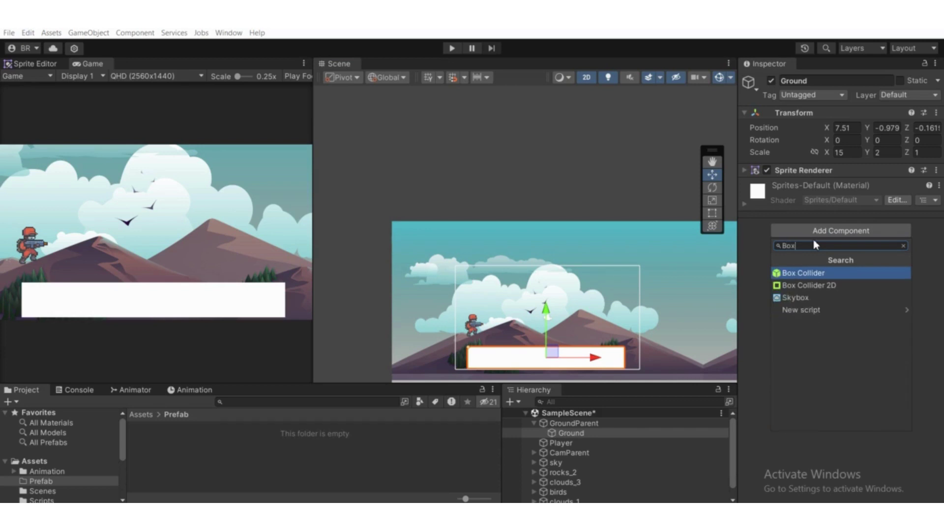
left_click(809, 286)
left_click(797, 186)
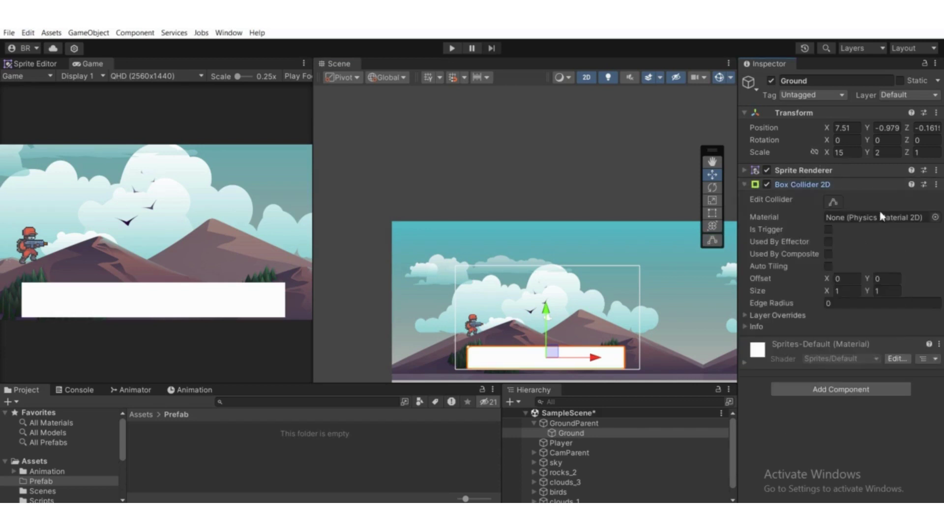
Step: Extend the Ground collider's upper edge to the top of the camera frame, making its Y size about 4.93
left_click(835, 202)
middle_click_drag(527, 332, 565, 307)
scroll(565, 308, "up", 1)
scroll(565, 310, "up", 1)
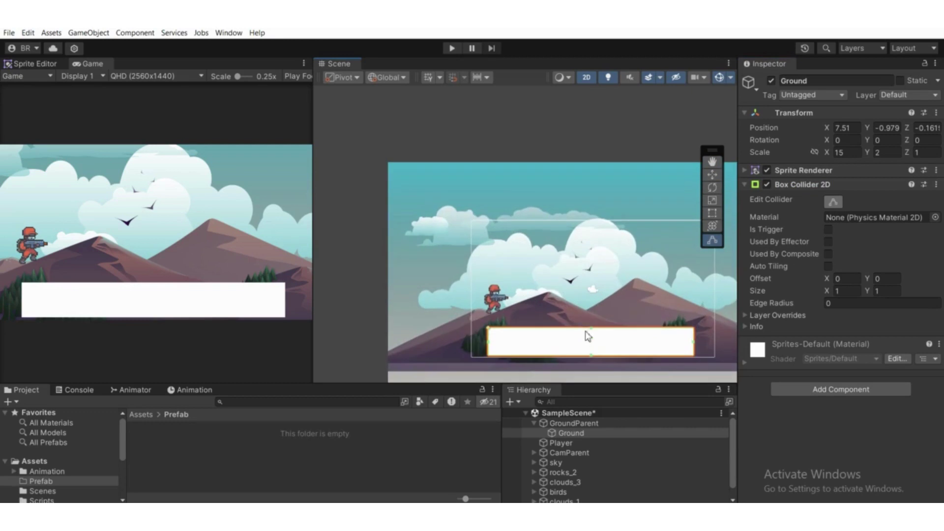
left_click_drag(591, 329, 599, 220)
scroll(486, 242, "up", 4)
middle_click_drag(599, 228, 525, 274)
scroll(484, 246, "down", 6)
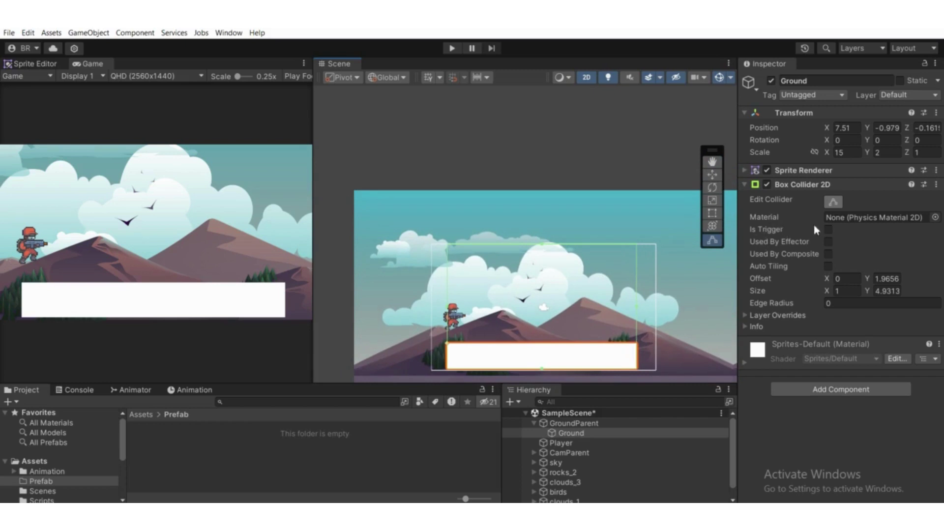
Step: Turn the tall Box Collider 2D on Ground into a trigger
left_click(828, 230)
scroll(415, 340, "down", 2)
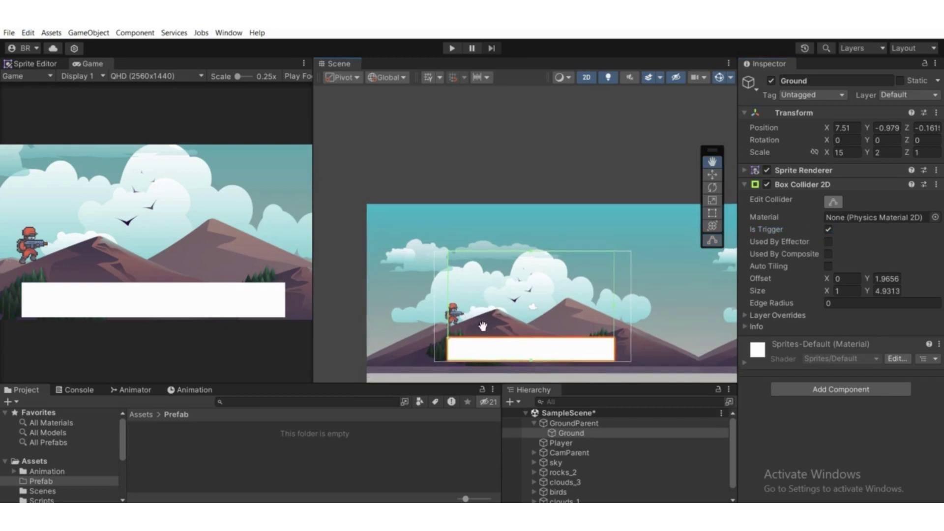
scroll(494, 320, "up", 2)
scroll(461, 348, "up", 1)
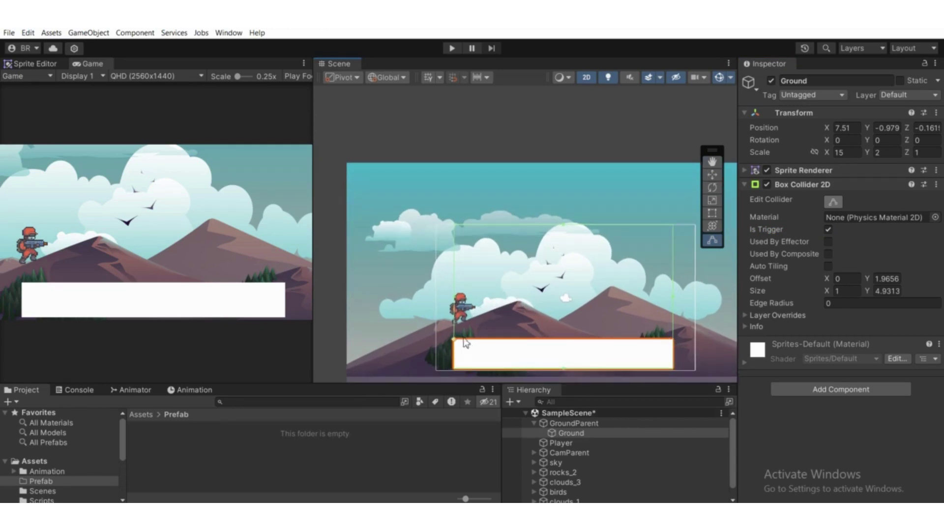
Step: Add a second Box Collider 2D to Ground, keeping its default size and leaving it a non-trigger
left_click(831, 390)
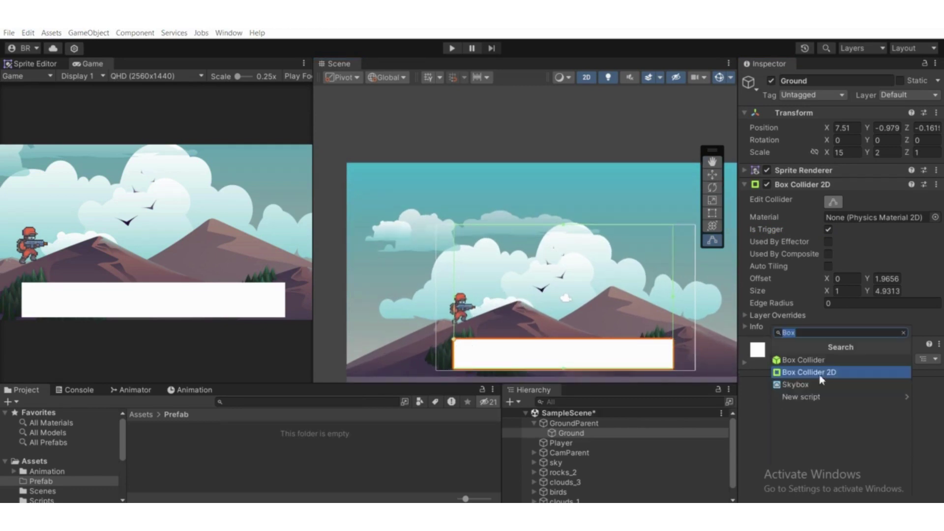
left_click(808, 374)
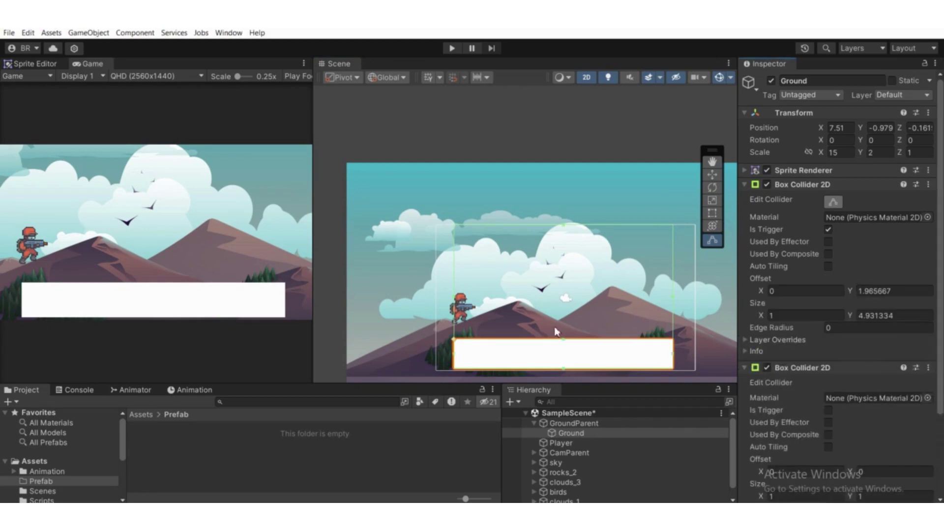
scroll(806, 379, "down", 3)
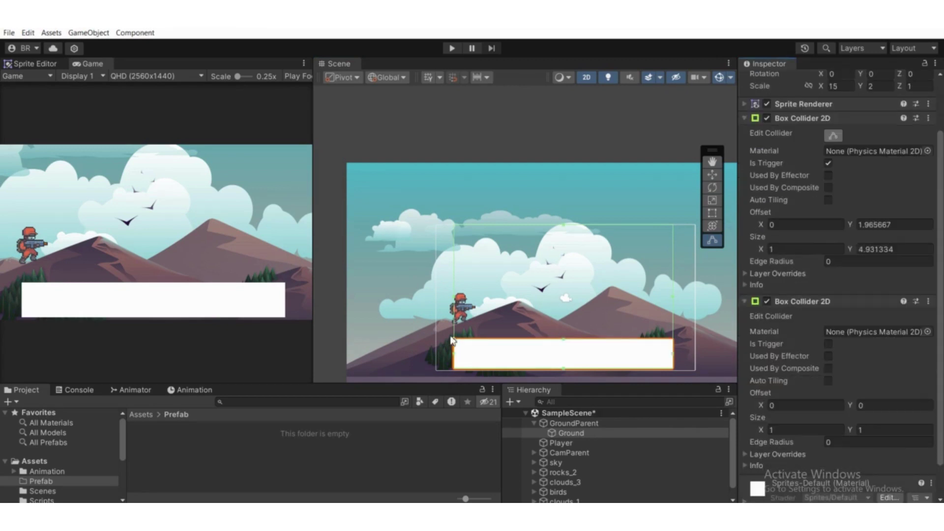
scroll(483, 361, "up", 1)
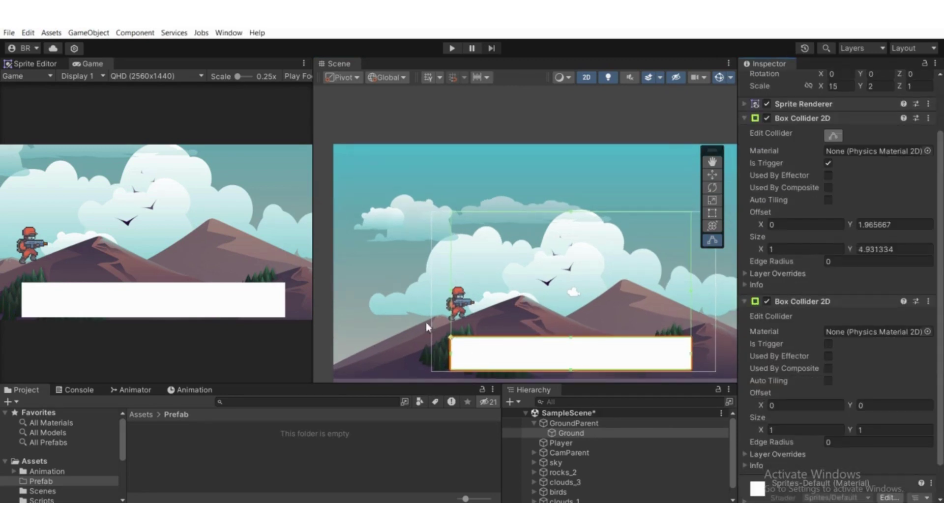
scroll(463, 354, "down", 2)
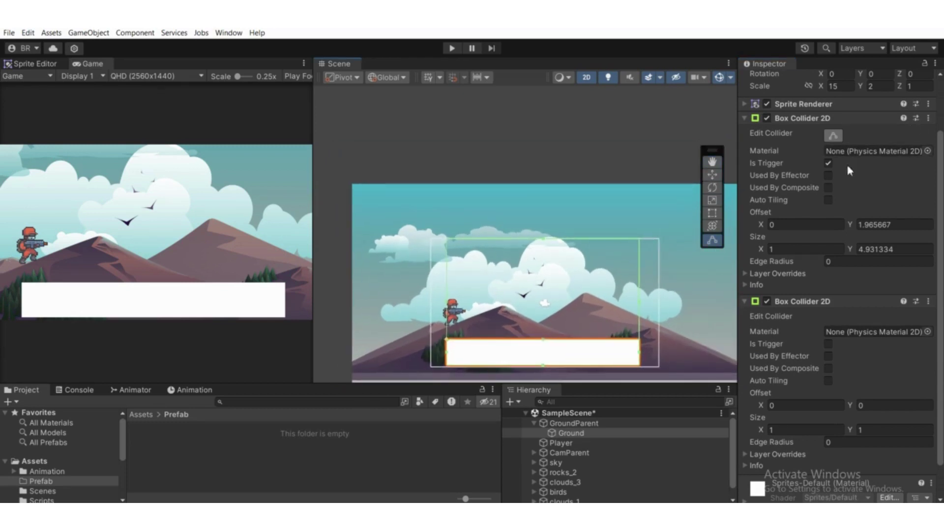
scroll(846, 162, "up", 3)
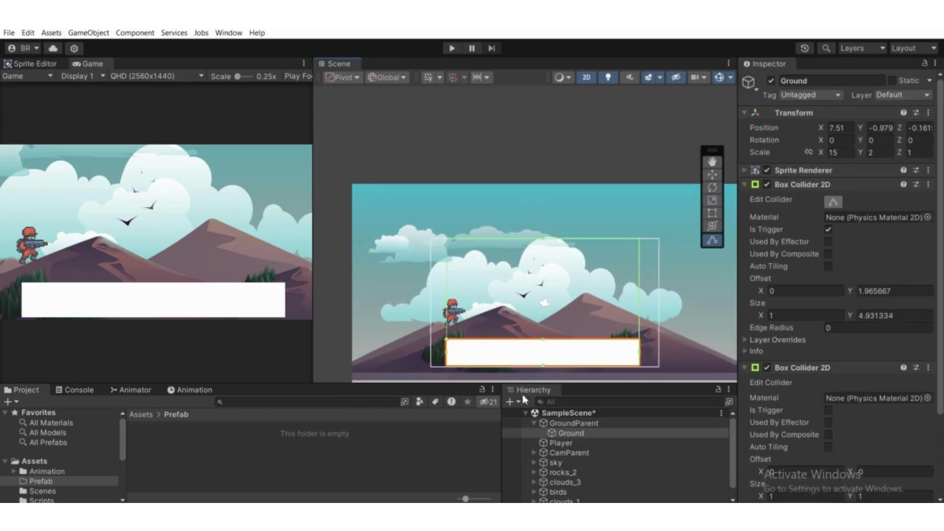
Step: Check the project's tag list and assign the Ground tag to the Ground object
left_click(815, 95)
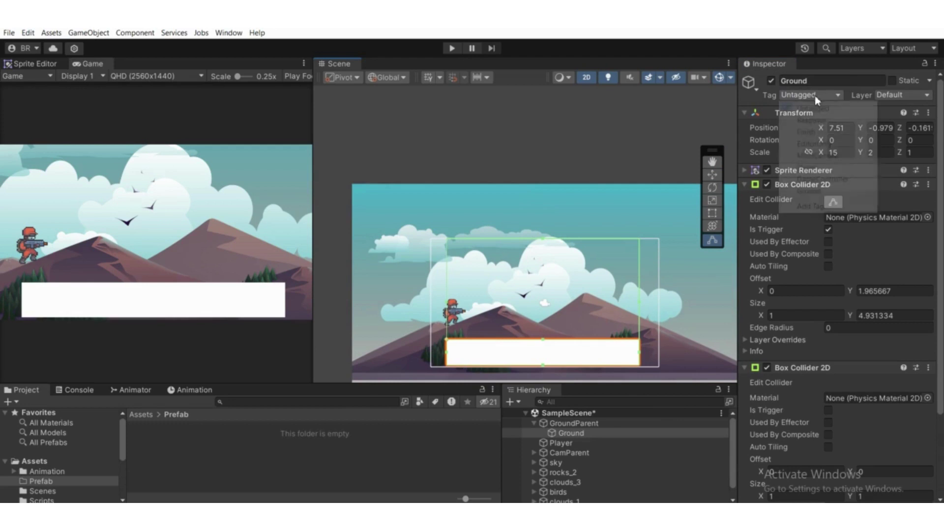
left_click(809, 207)
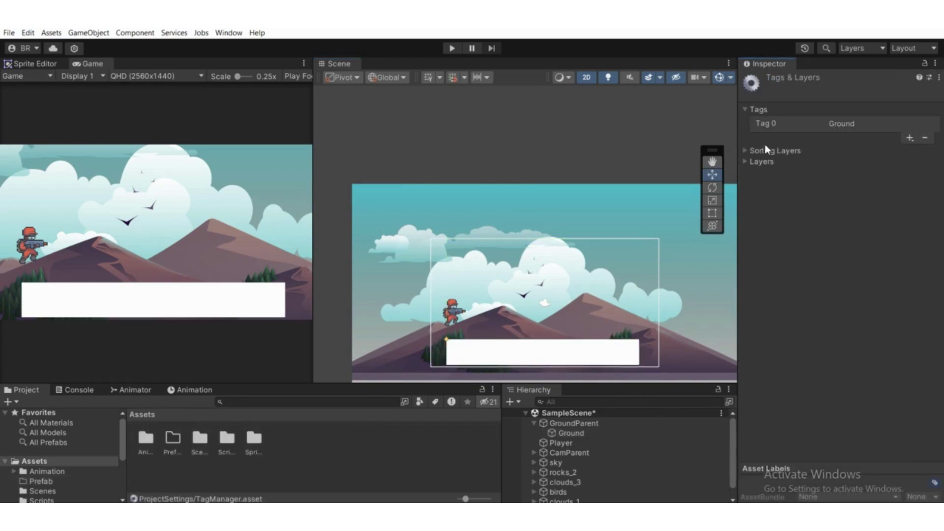
left_click(571, 432)
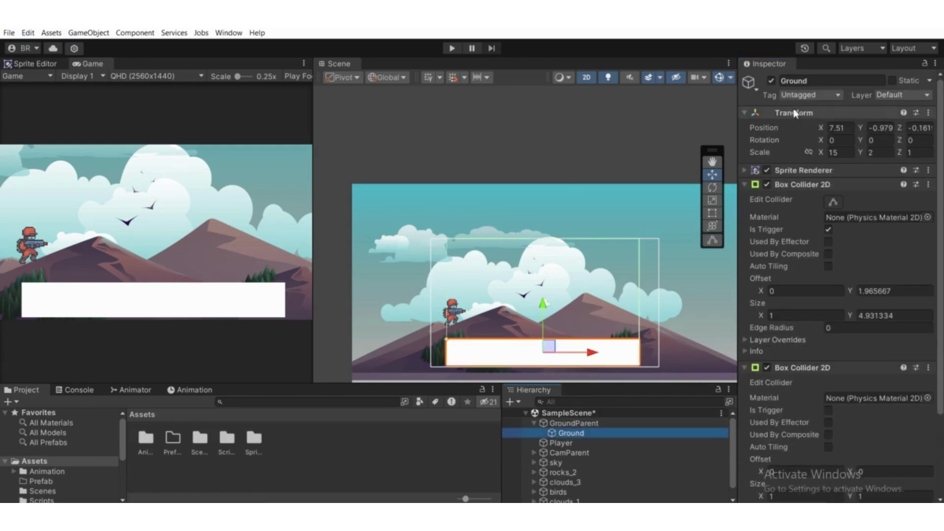
left_click(798, 97)
left_click(796, 193)
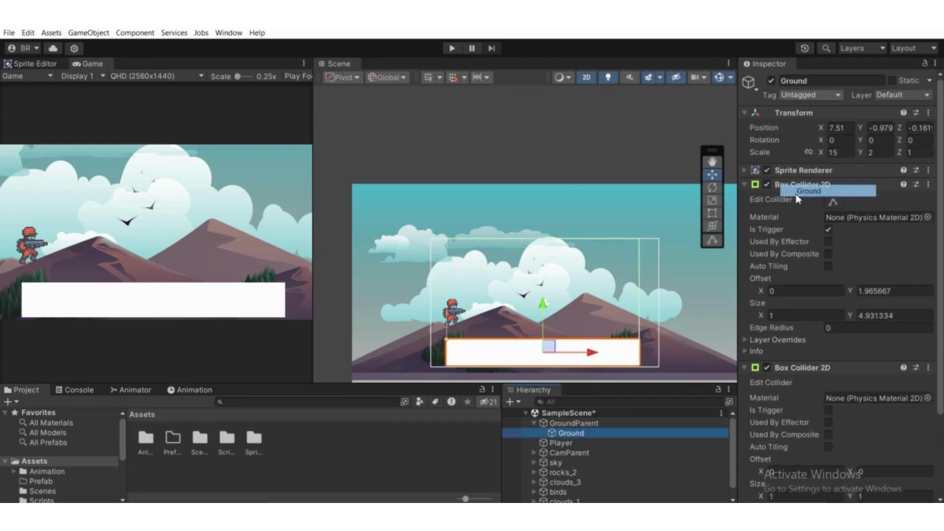
scroll(540, 265, "down", 4)
scroll(597, 335, "up", 1)
middle_click_drag(519, 307, 462, 252)
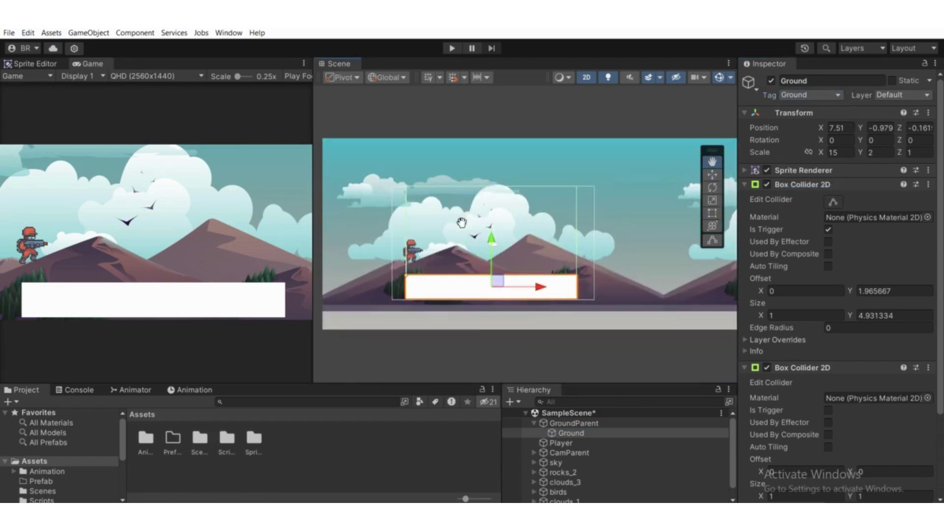
Step: Save GroundParent as a prefab in the Prefab folder and delete the original object from the scene
left_click(563, 423)
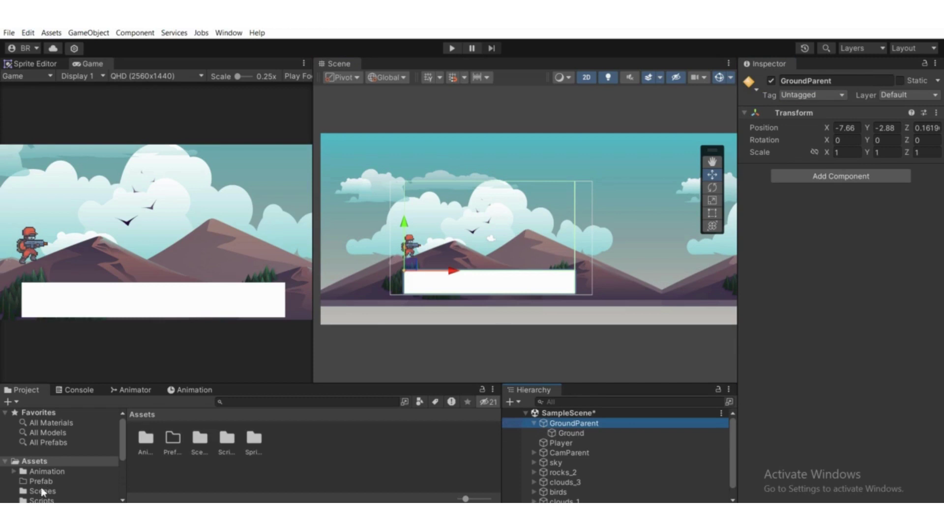
left_click(534, 423)
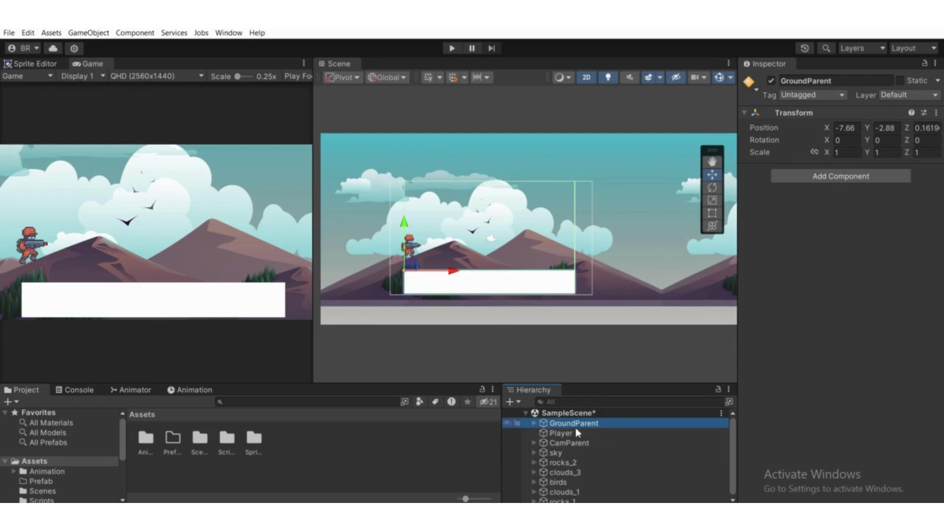
left_click_drag(576, 428, 50, 482)
left_click(283, 471)
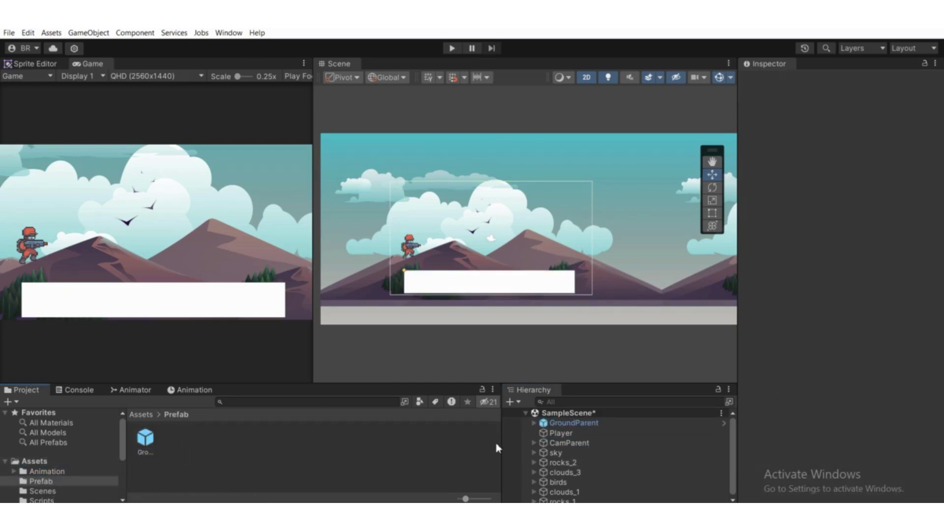
left_click(567, 421)
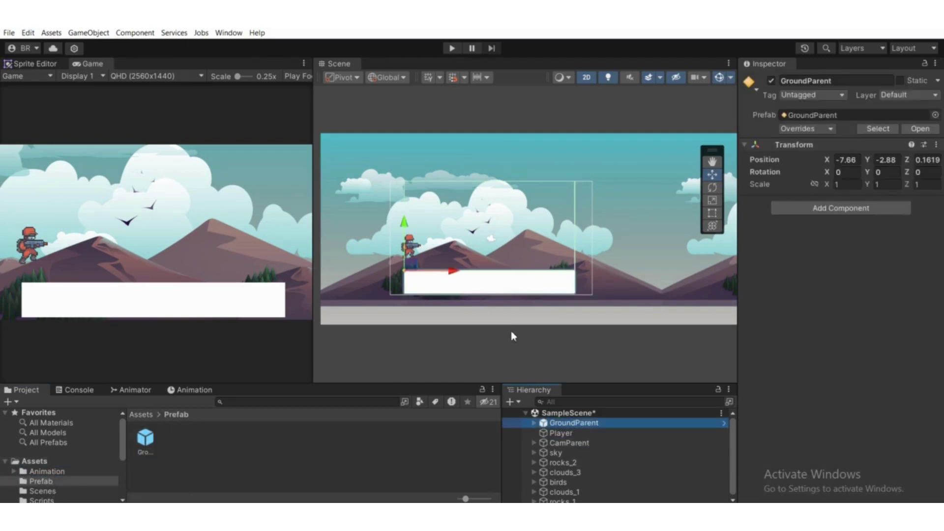
key("Delete")
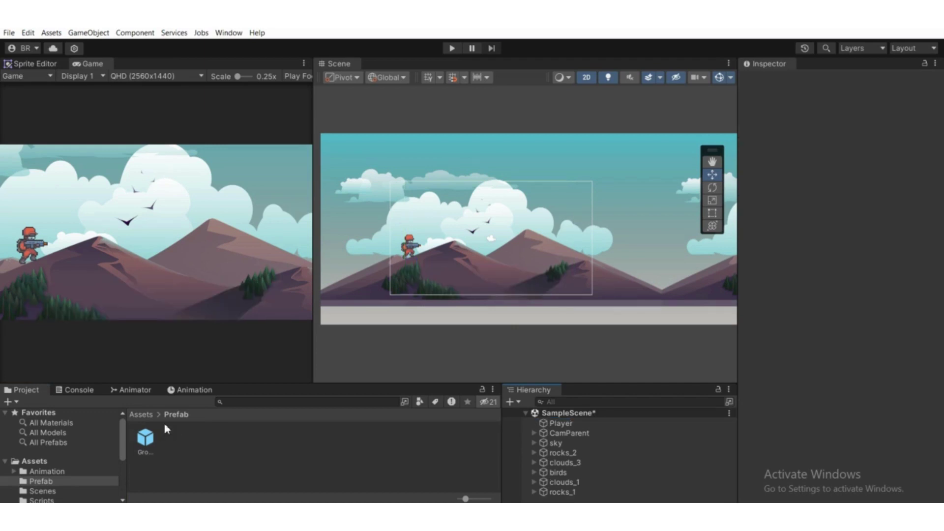
Step: Place a GroundParent prefab instance in the scene below the player, at about X -8.3 and Y -2.78
left_click_drag(147, 442, 412, 278)
middle_click_drag(412, 278, 451, 297)
scroll(451, 297, "up", 1)
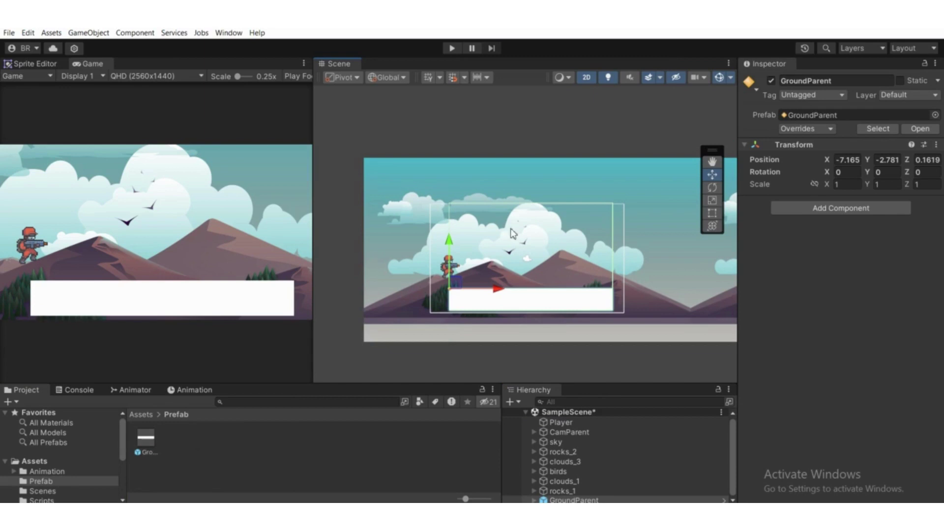
scroll(518, 314, "up", 1)
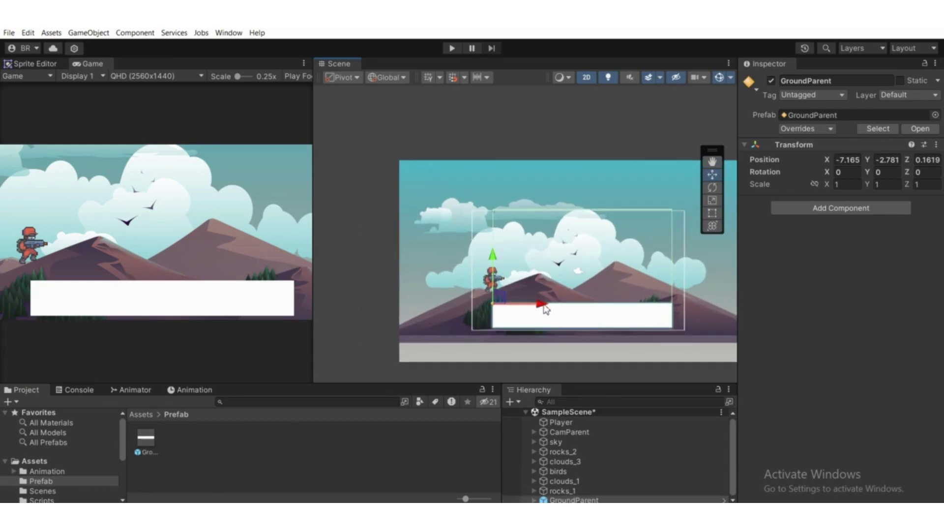
left_click_drag(540, 304, 527, 304)
Step: Play-test the scene briefly and place GroundParent first in the scene's object order, above Player
left_click(452, 49)
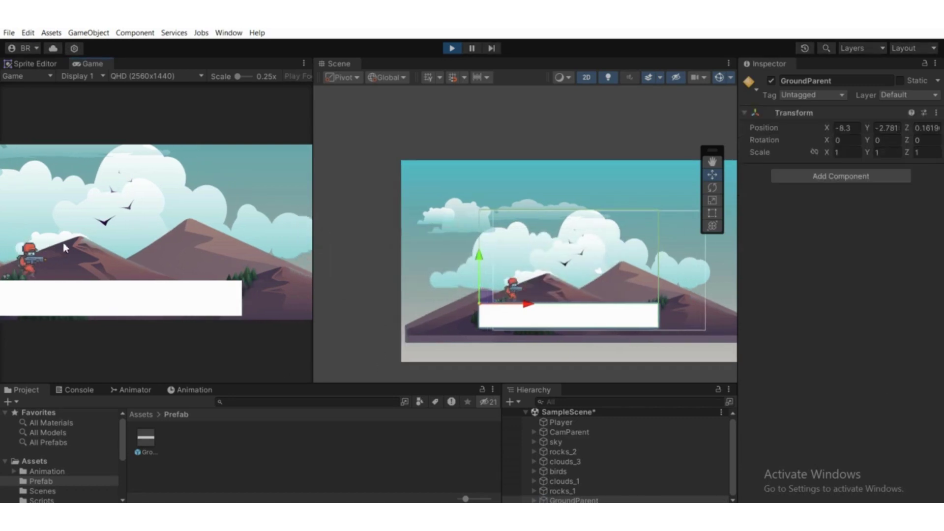
left_click(451, 47)
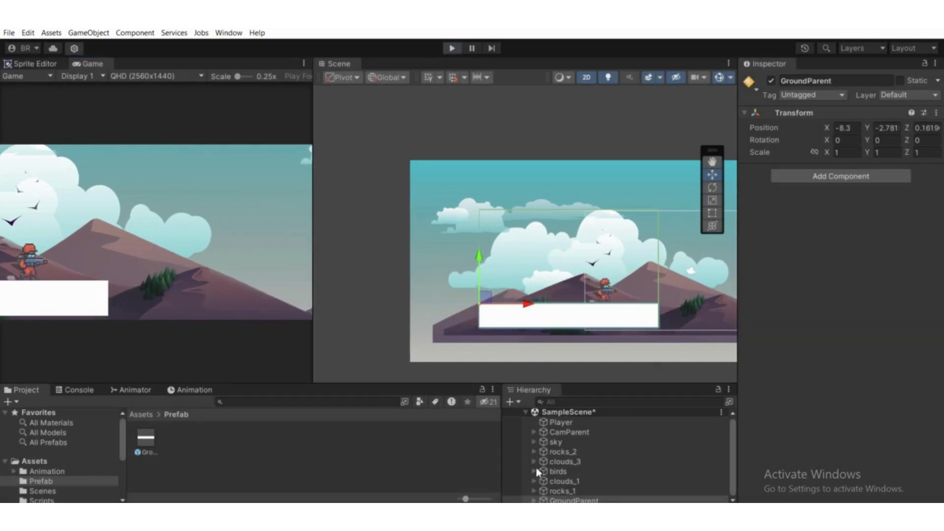
left_click_drag(635, 475, 562, 417)
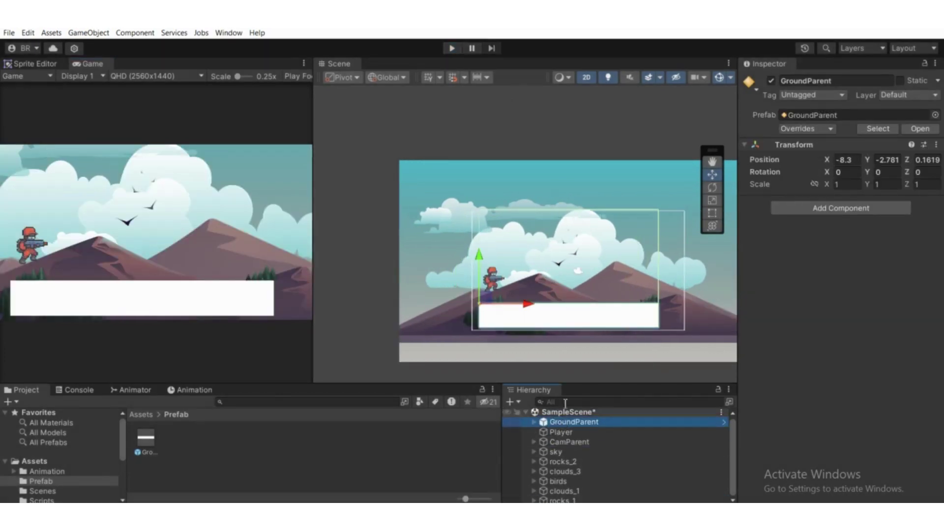
scroll(539, 320, "up", 2)
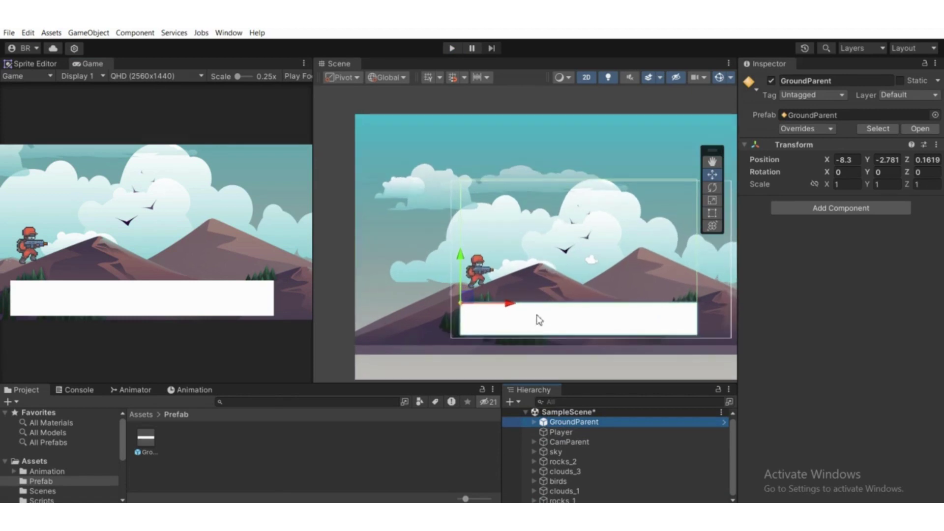
Step: Create an empty child object under GroundParent and move it along X to about 17.17, at the camera frame's right edge
left_click(534, 422)
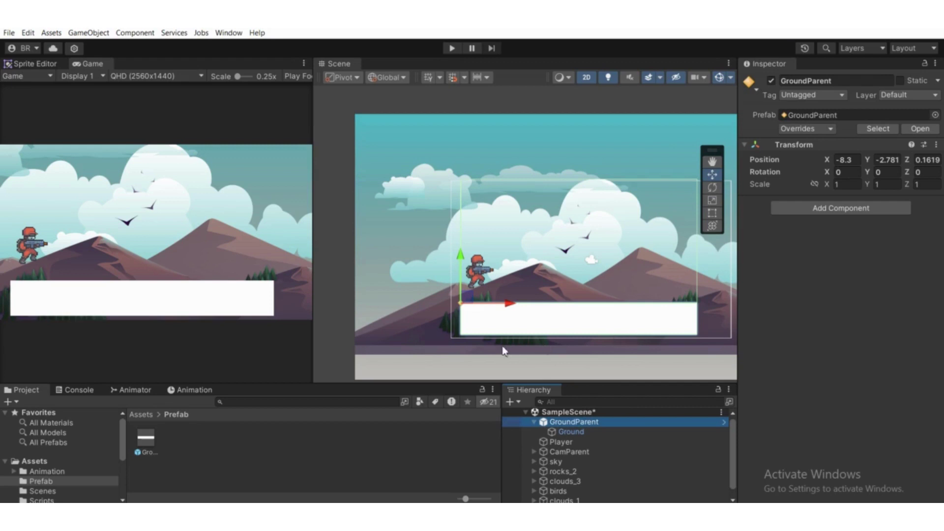
scroll(504, 351, "down", 3)
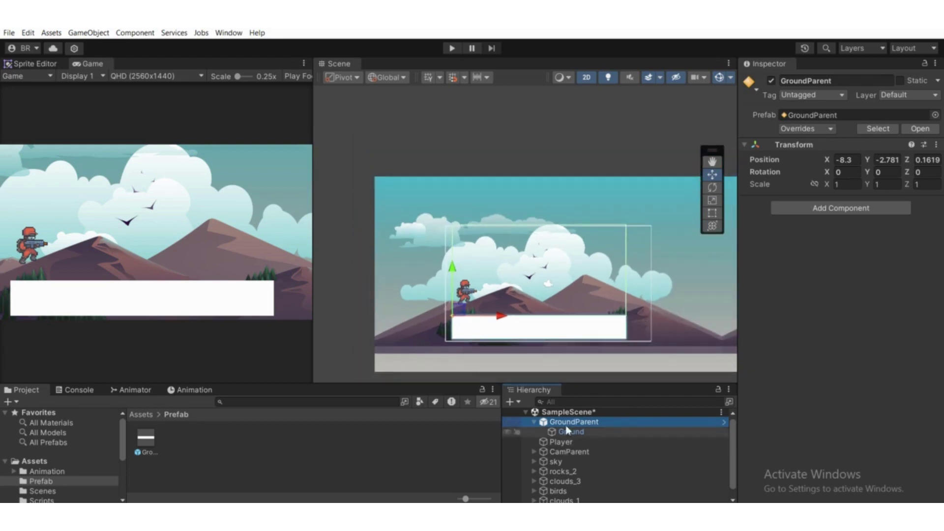
right_click(580, 422)
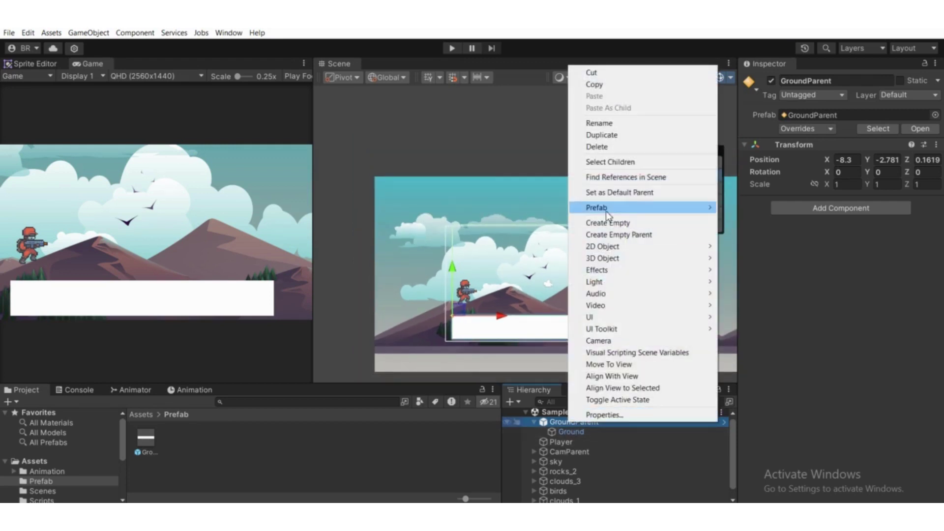
left_click(601, 224)
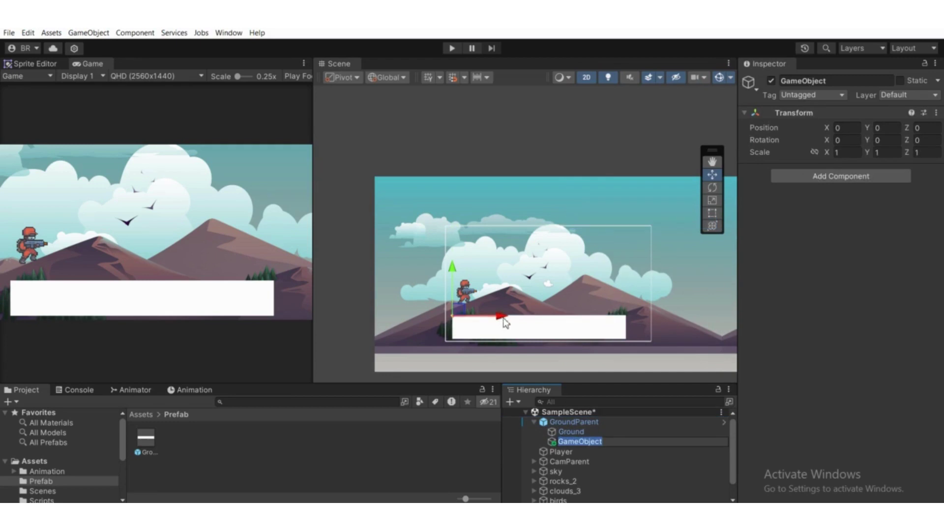
left_click_drag(505, 323, 688, 318)
scroll(669, 316, "up", 2)
scroll(712, 311, "up", 1)
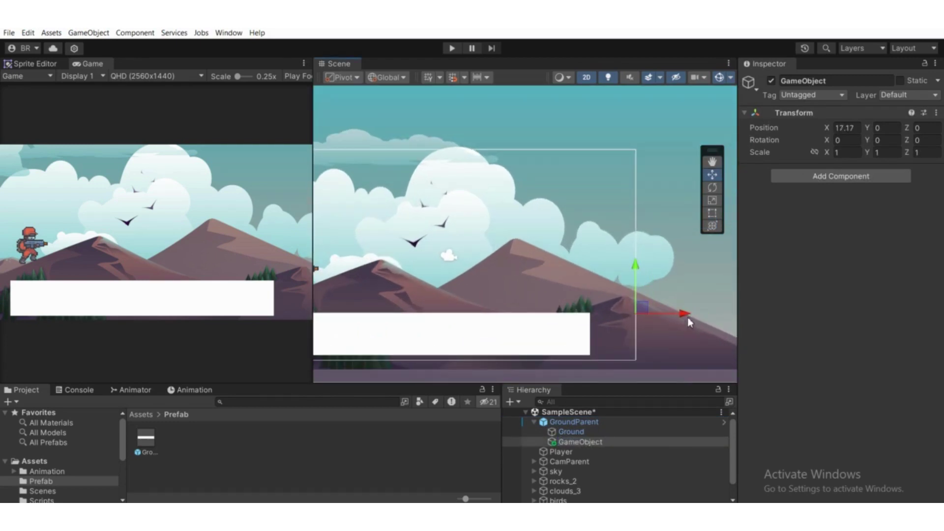
Step: Give the empty child of GroundParent a small teal diamond icon and nudge its X position to 17.19
left_click(749, 83)
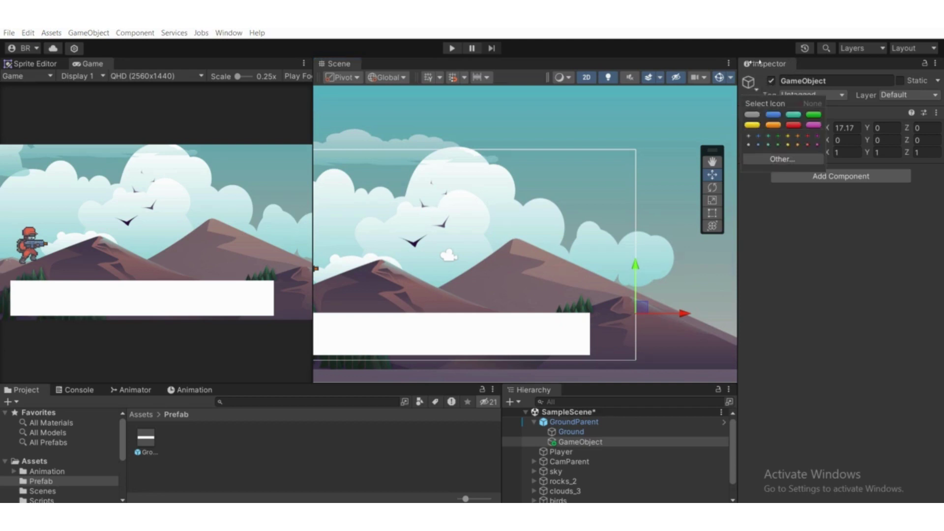
left_click(768, 145)
scroll(585, 312, "up", 1)
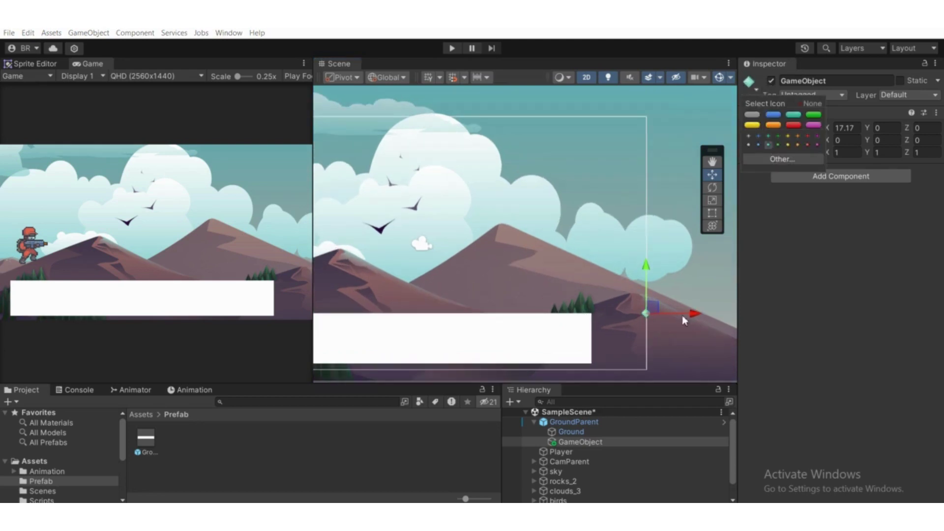
left_click_drag(687, 315, 689, 317)
scroll(688, 317, "down", 5)
scroll(689, 317, "up", 1)
middle_click_drag(689, 317, 575, 322)
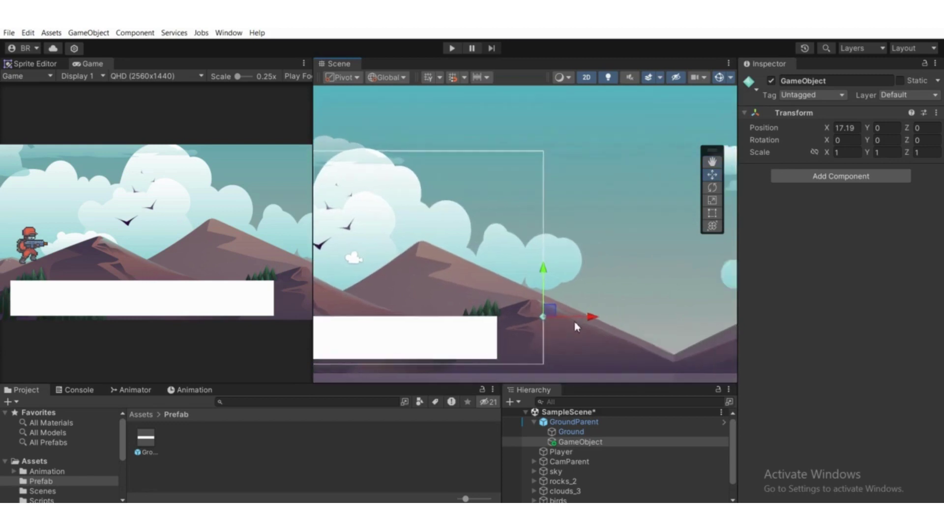
Step: Examine the positions of GroundParent's origin and its empty child's marker relative to the ground block and camera frame
scroll(576, 327, "up", 1)
scroll(519, 326, "down", 2)
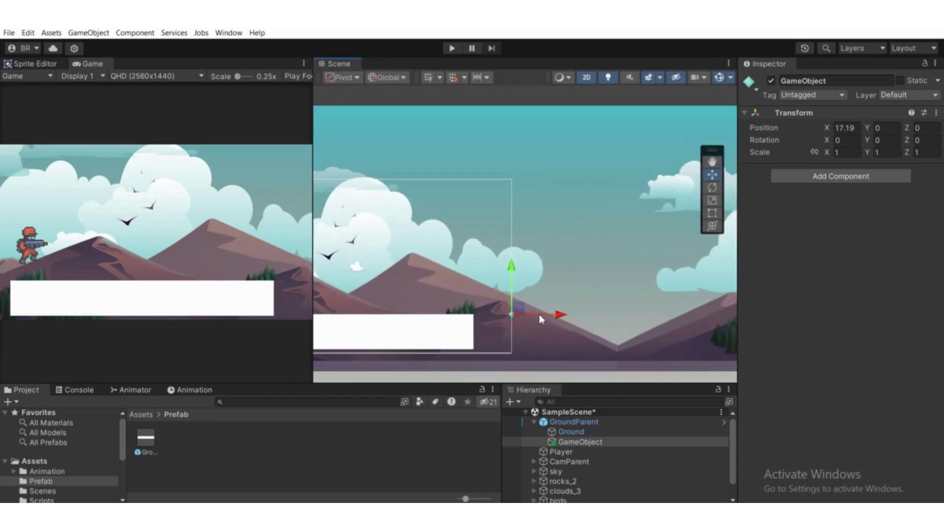
middle_click_drag(519, 313, 669, 325)
left_click(586, 423)
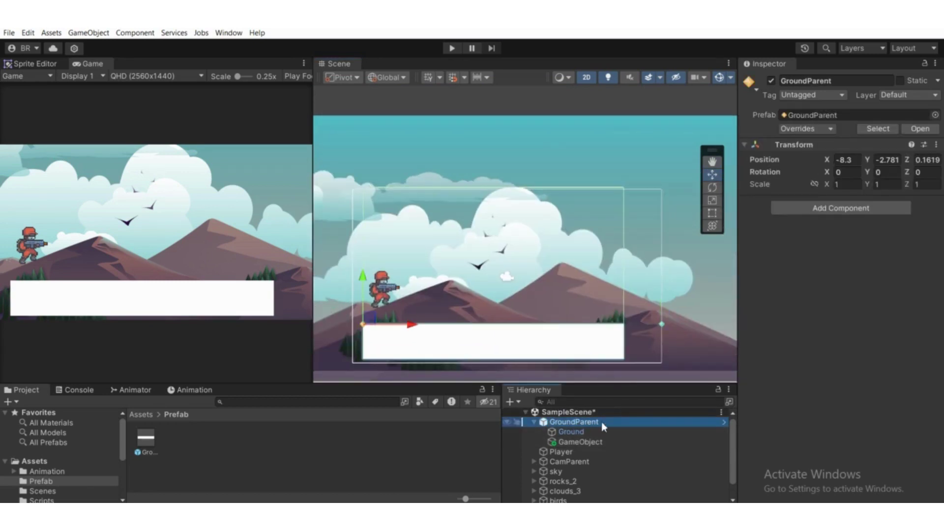
middle_click_drag(636, 357, 544, 373)
left_click(574, 443)
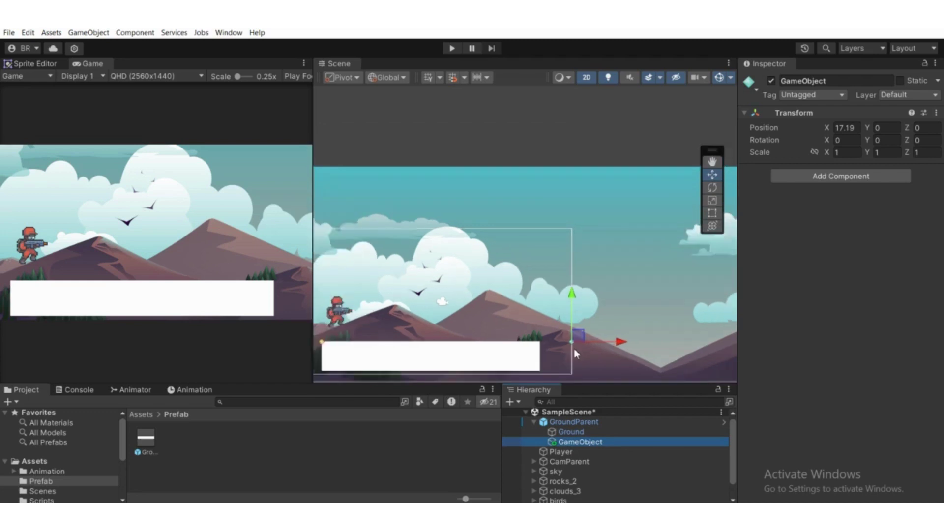
scroll(571, 346, "up", 1)
scroll(572, 341, "down", 1)
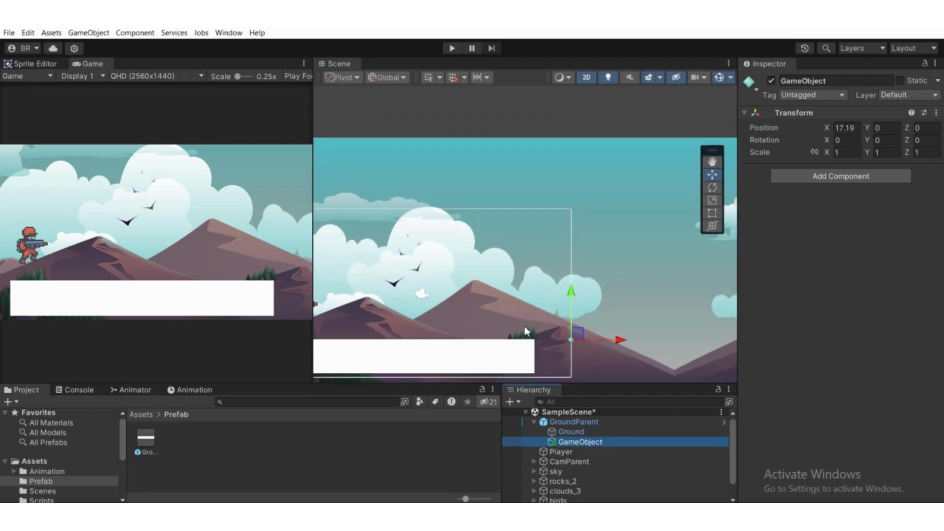
Step: Apply all overrides on the GroundParent instance to its prefab, including the new empty child object
left_click(567, 422)
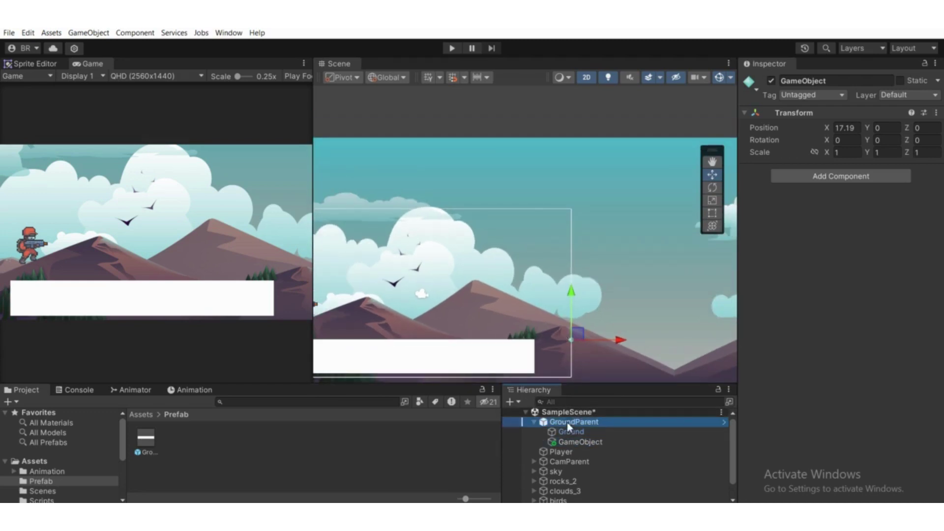
scroll(530, 320, "down", 1)
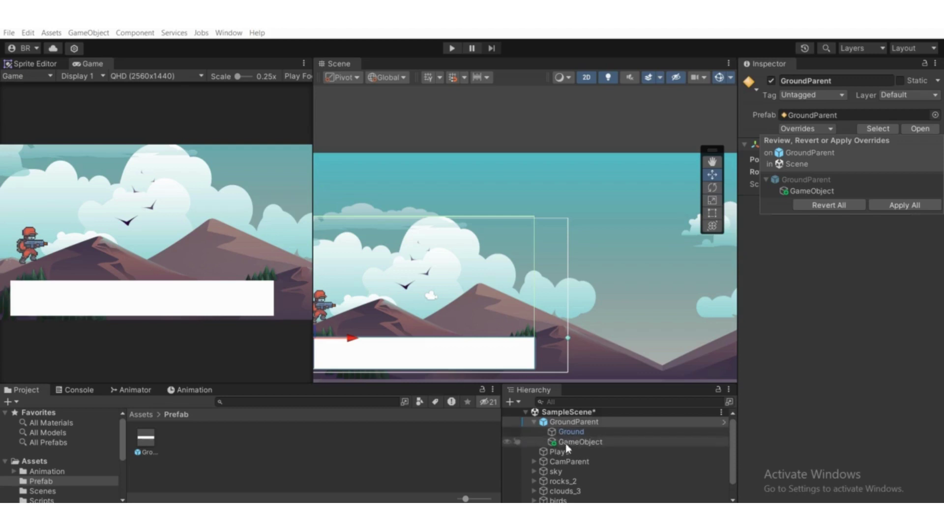
left_click(893, 206)
scroll(575, 183, "down", 4)
middle_click_drag(493, 237, 606, 236)
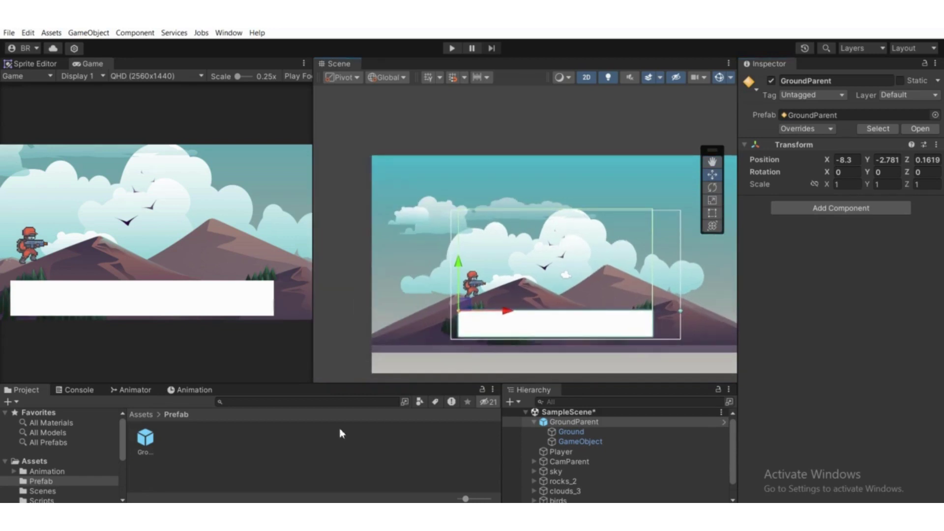
right_click(311, 465)
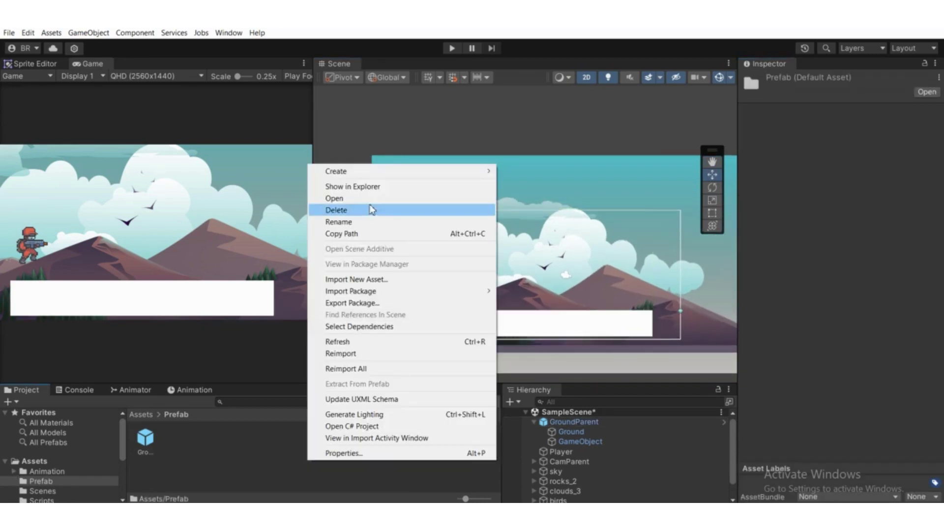
mouse_move(379, 172)
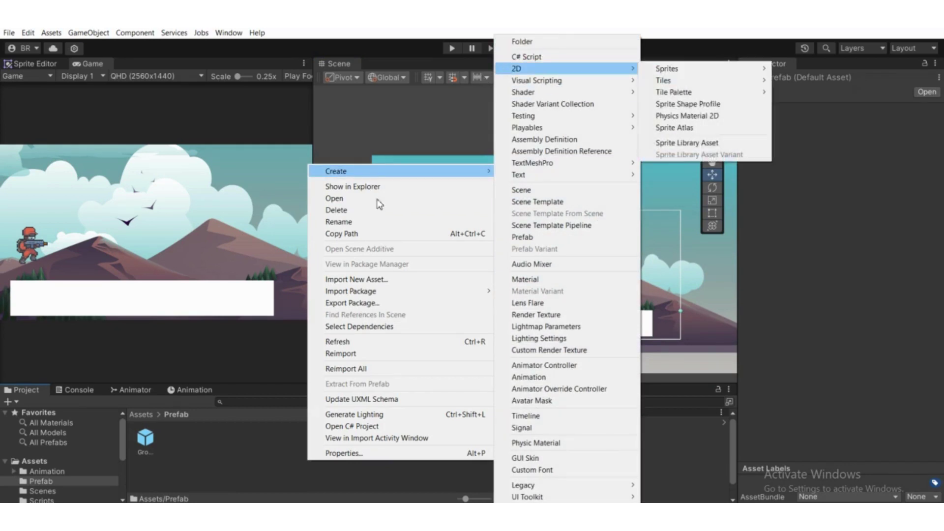
left_click(254, 463)
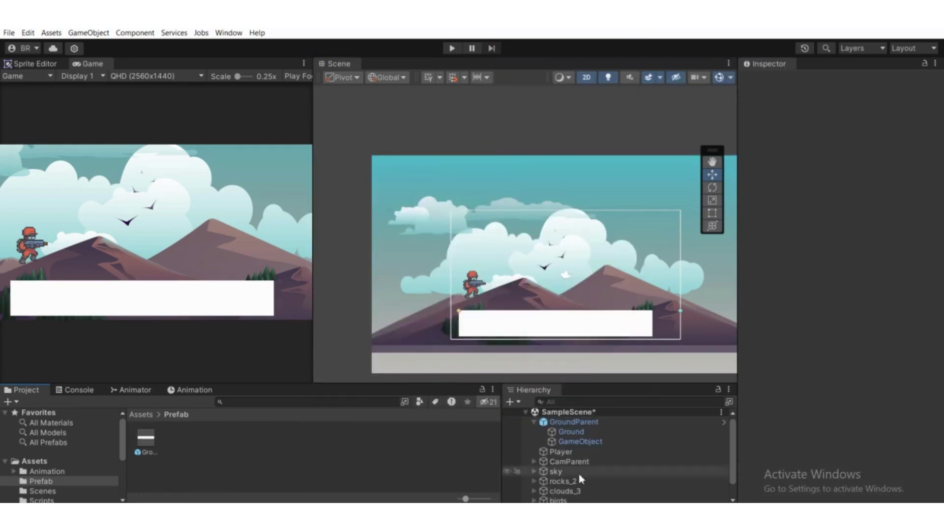
Step: Create an empty object at the root of the scene and name it Spawner
left_click(534, 421)
left_click(511, 402)
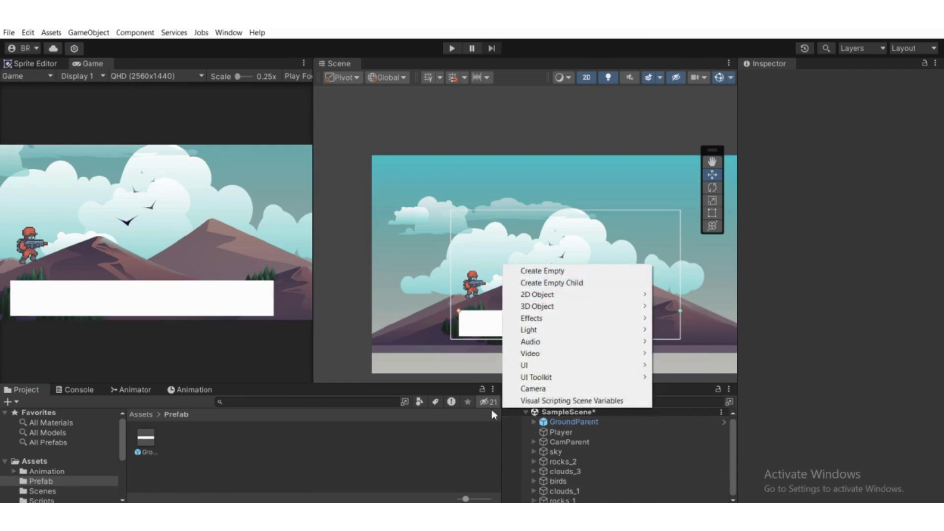
left_click(549, 272)
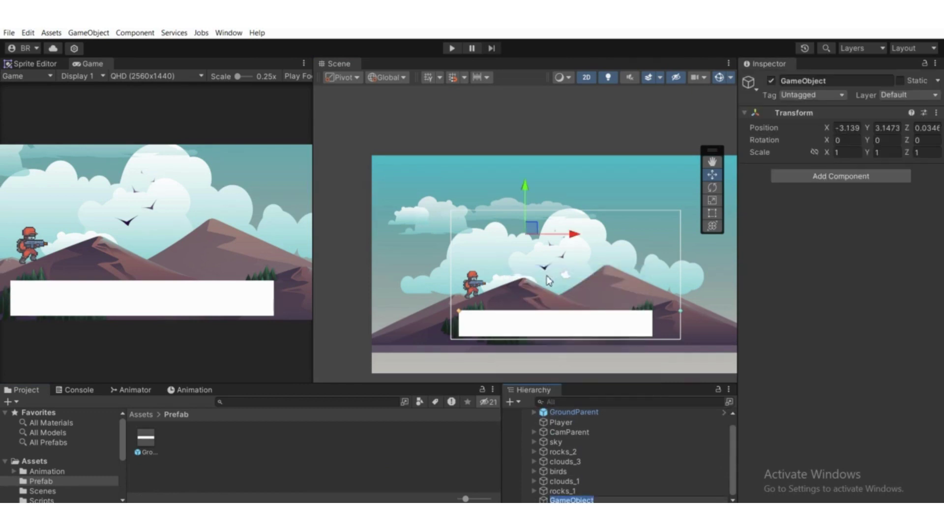
left_click(549, 280)
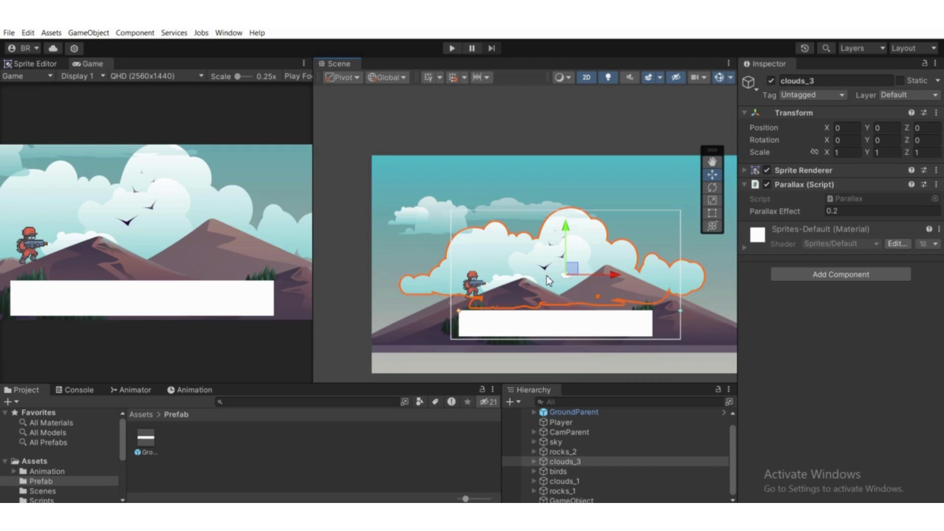
left_click(570, 500)
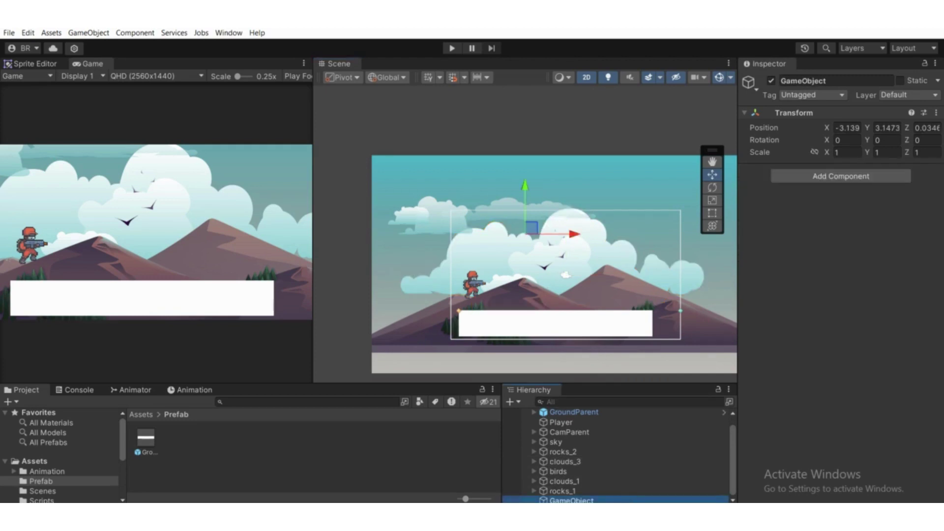
left_click(839, 80)
type("Spawner")
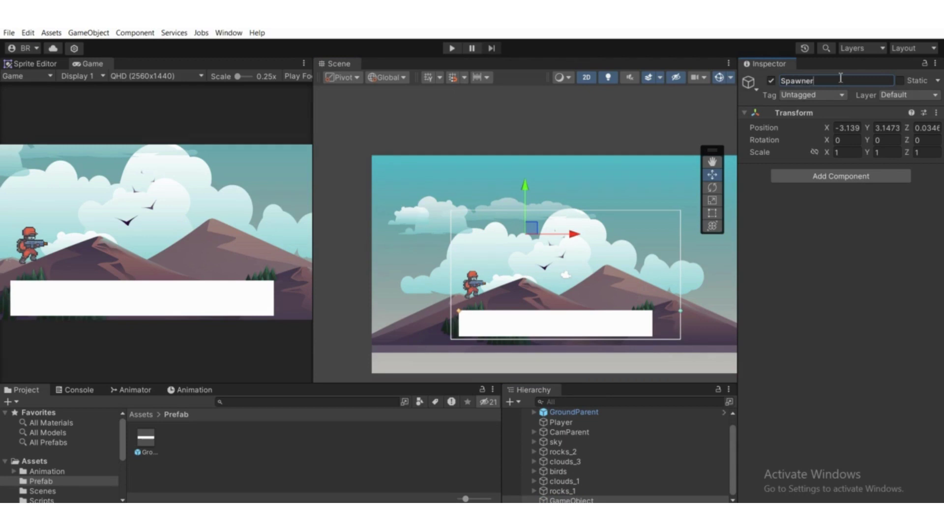
key("Return")
Step: Reset the Spawner object's transform to its default position, rotation and scale
right_click(806, 113)
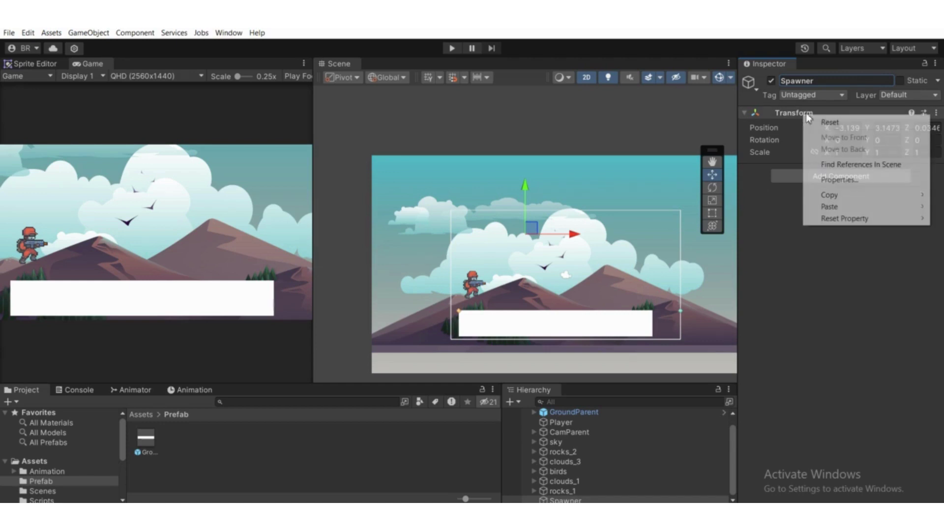
left_click(831, 127)
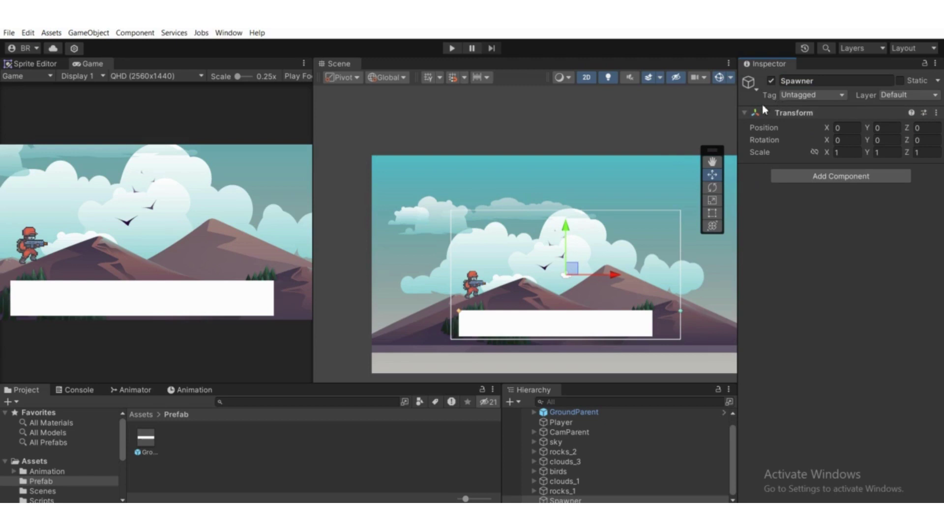
Step: Give Spawner a red label icon and move it above GroundParent at the start of the scene's object list
left_click(749, 82)
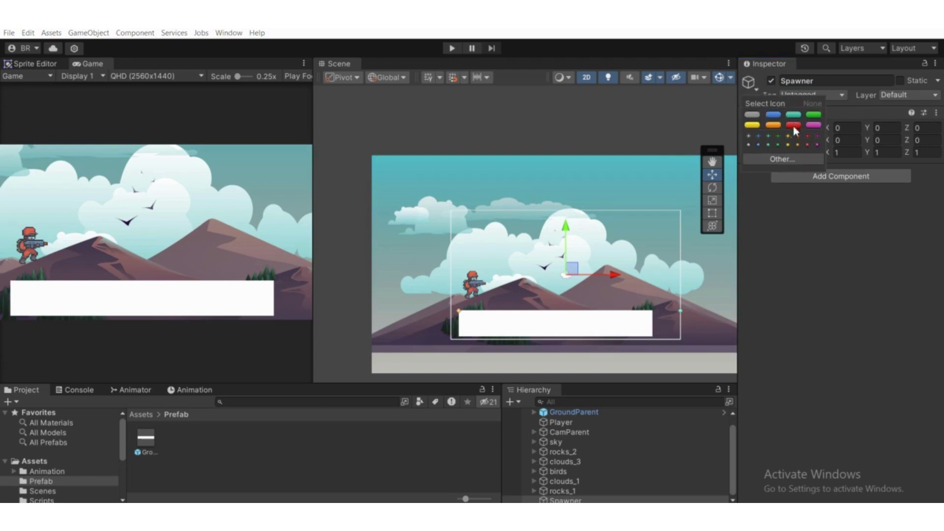
left_click(793, 126)
scroll(573, 263, "up", 1)
middle_click_drag(491, 316, 449, 298)
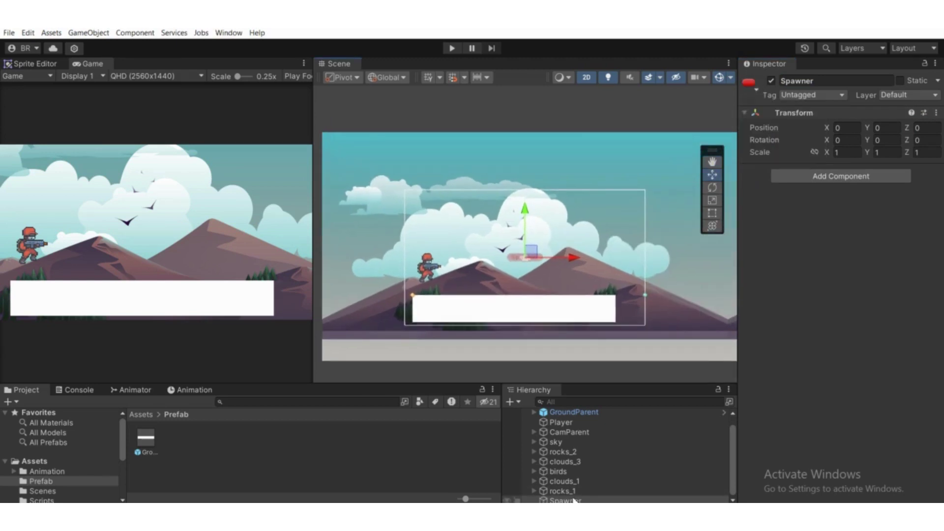
left_click_drag(565, 500, 570, 418)
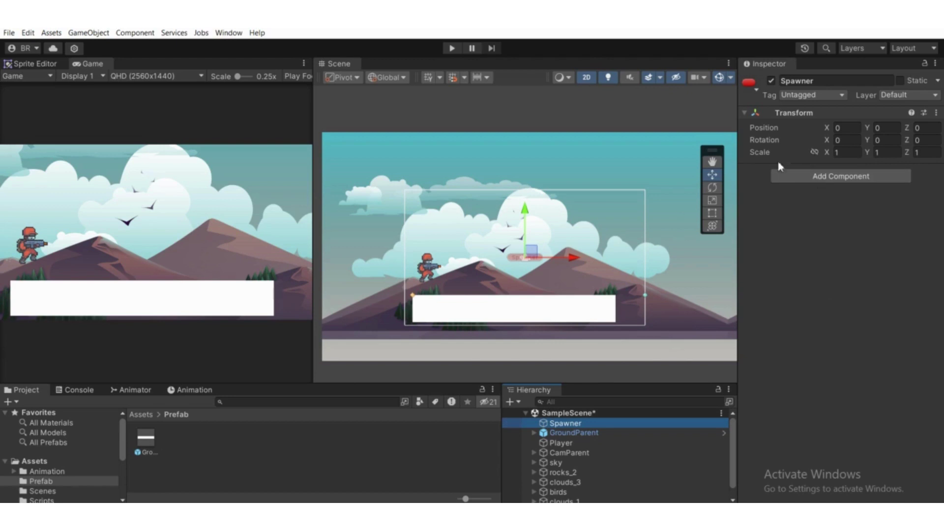
Step: Attach the existing Spawner script to the Spawner object and open the script for editing
left_click(813, 177)
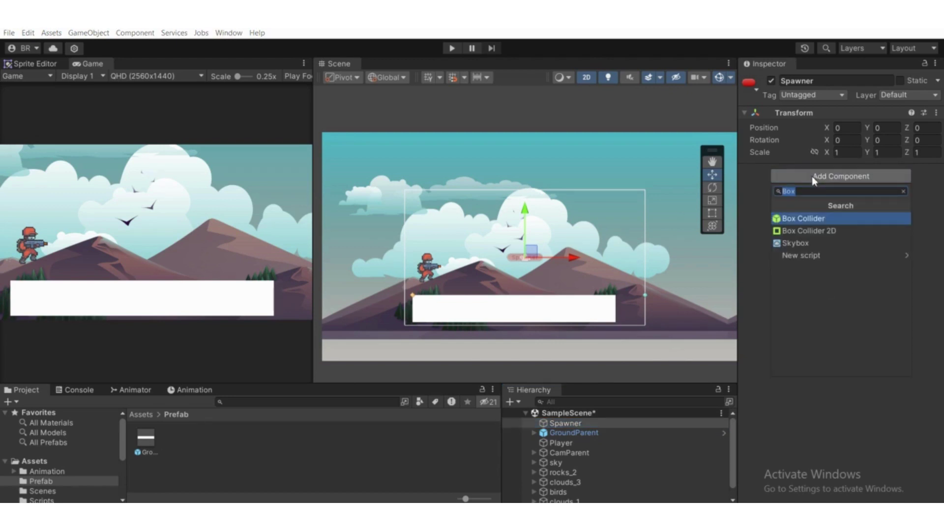
type("Spa")
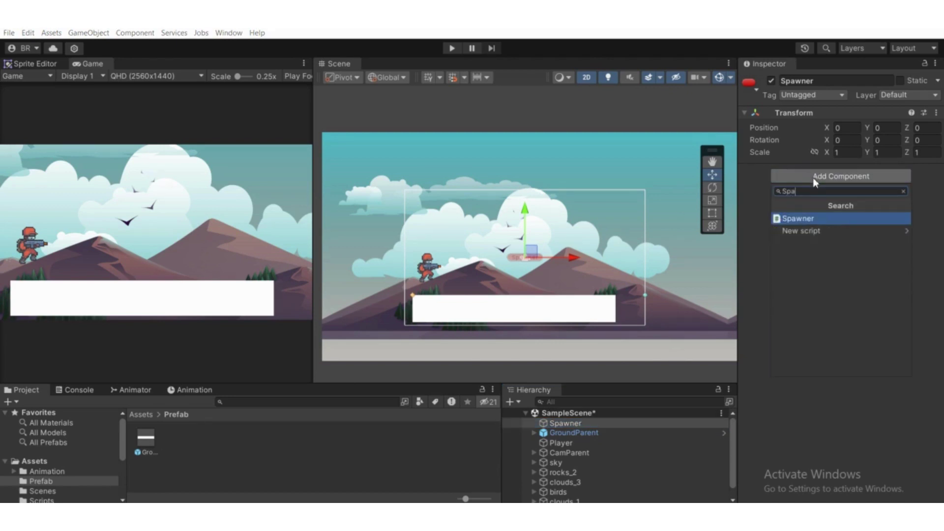
key("Return")
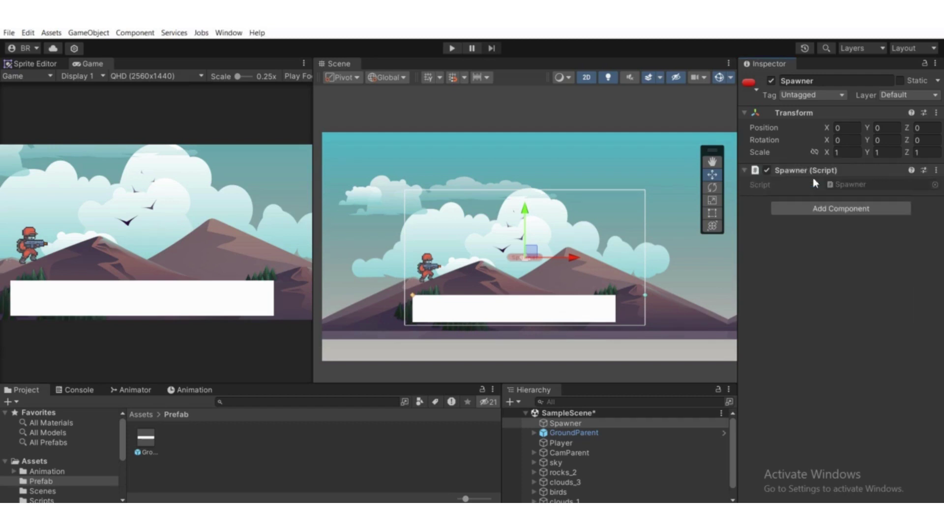
left_click(854, 184)
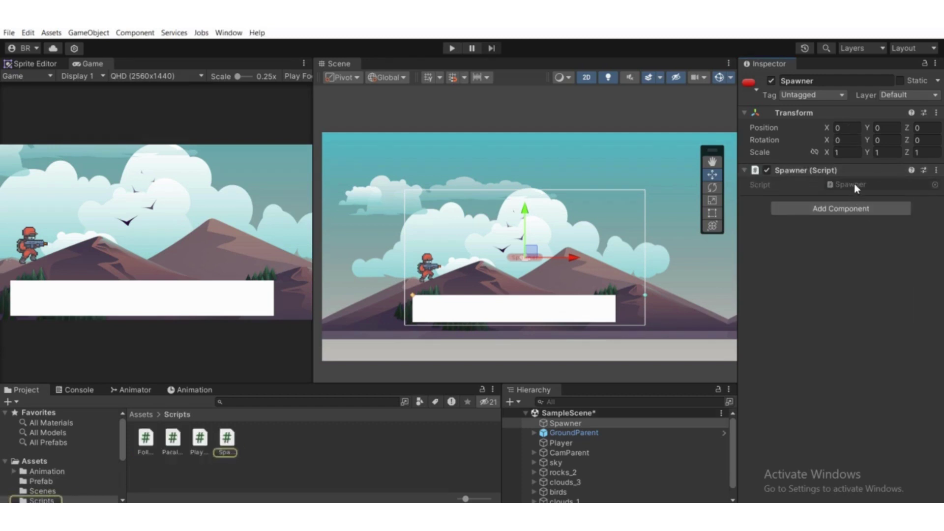
double_click(839, 180)
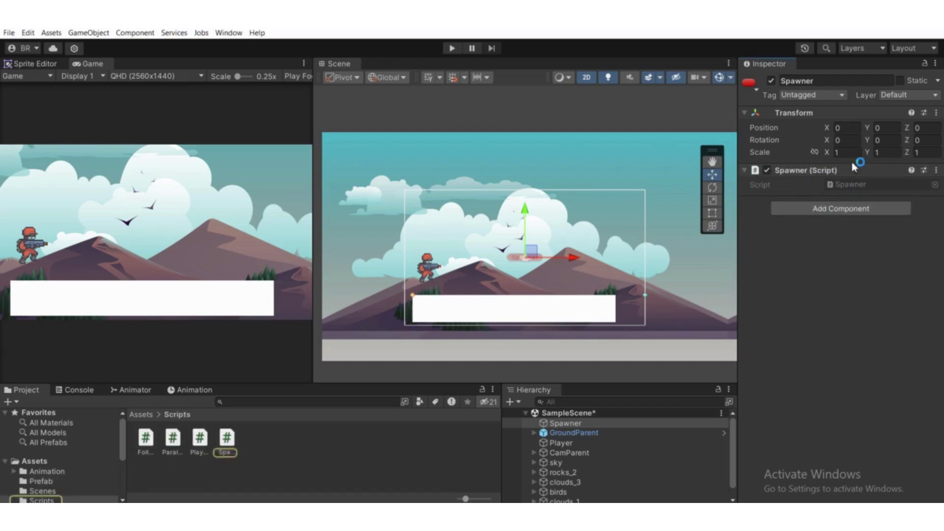